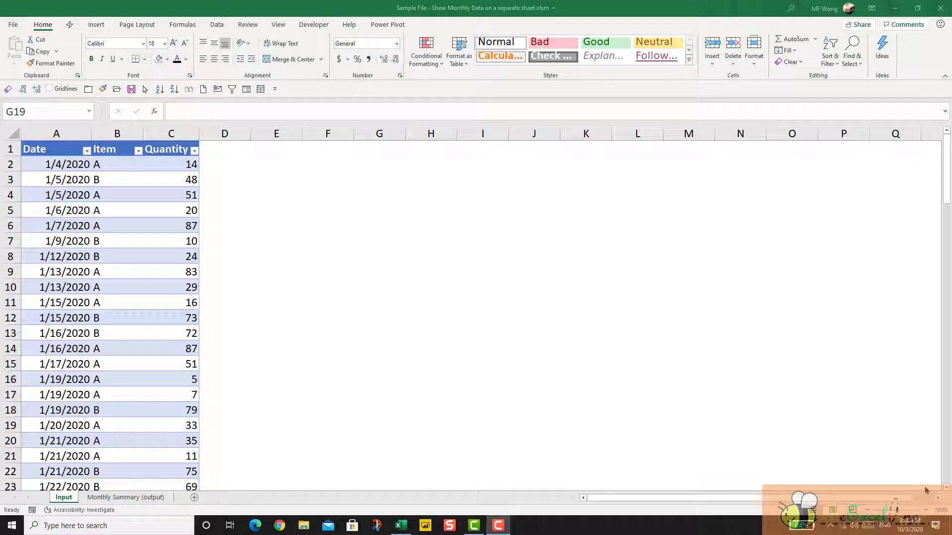
- Bring the workbook forward and open the Monthly Summary (output) sheet with its January 2020 pivot
left_click(161, 499)
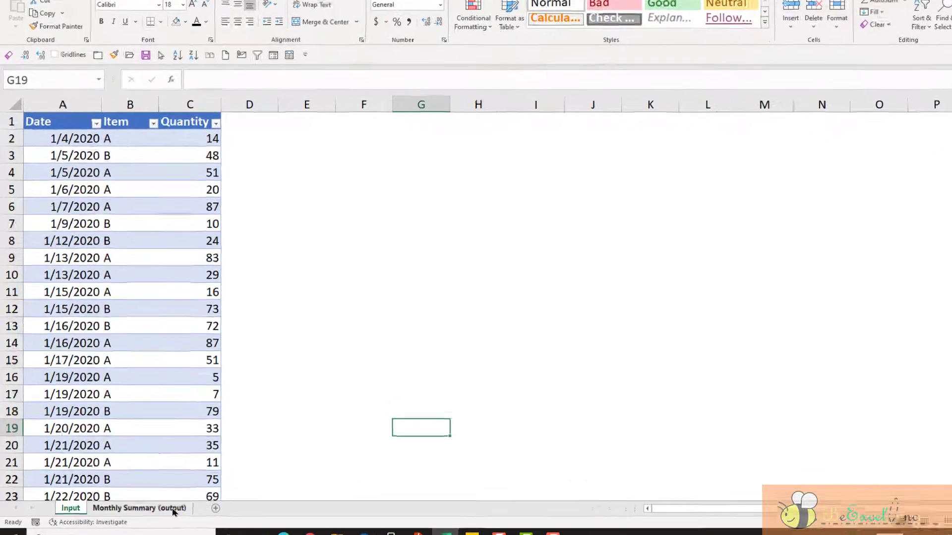
left_click(158, 499)
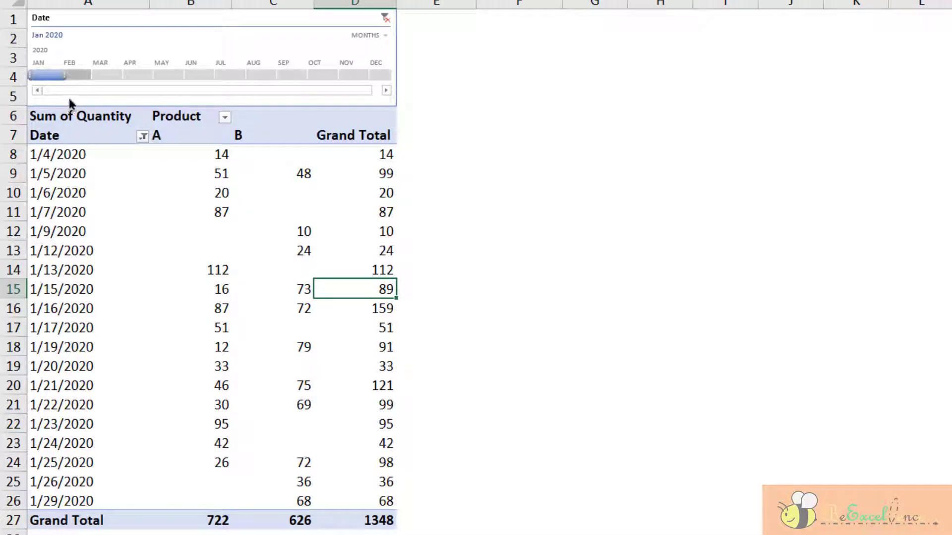
- Filter the pivot through the timeline to February, then March, then April 2020, which is empty
left_click(78, 75)
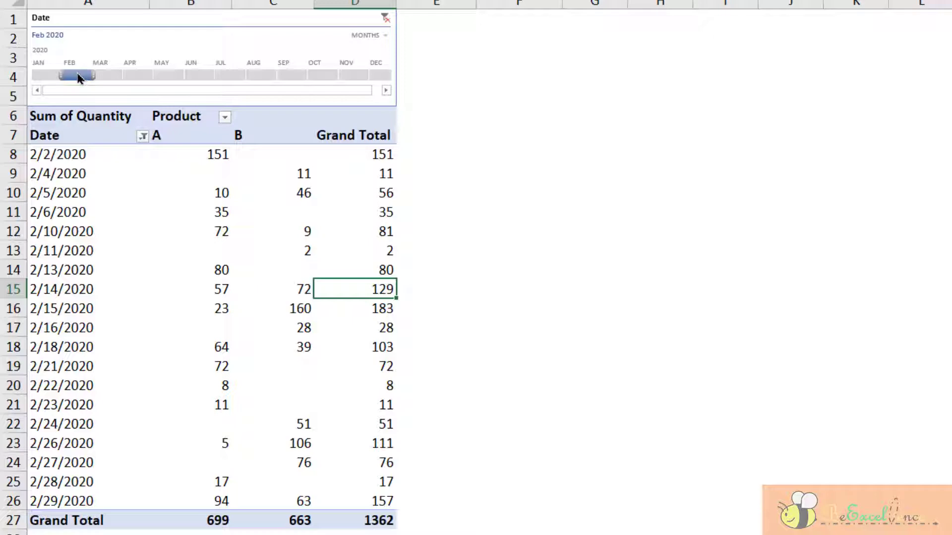
left_click(102, 75)
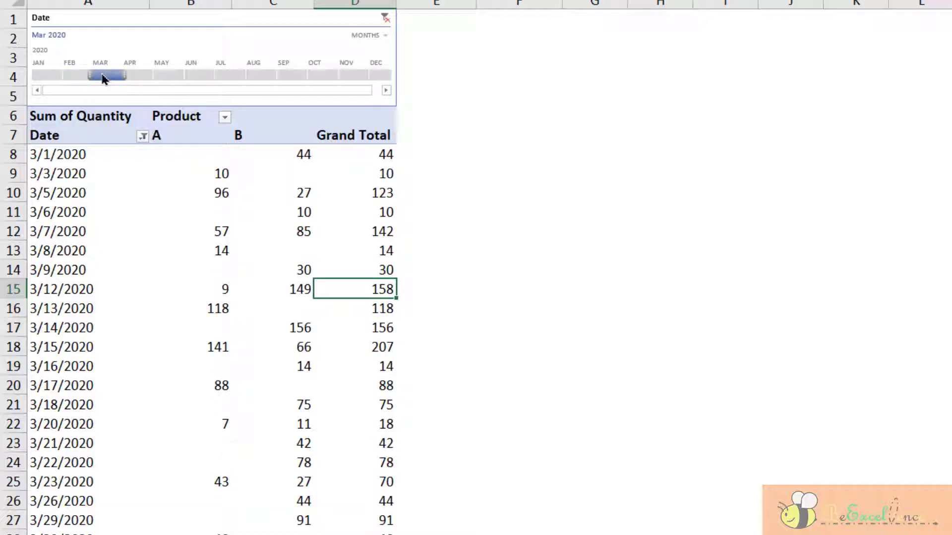
left_click(134, 77)
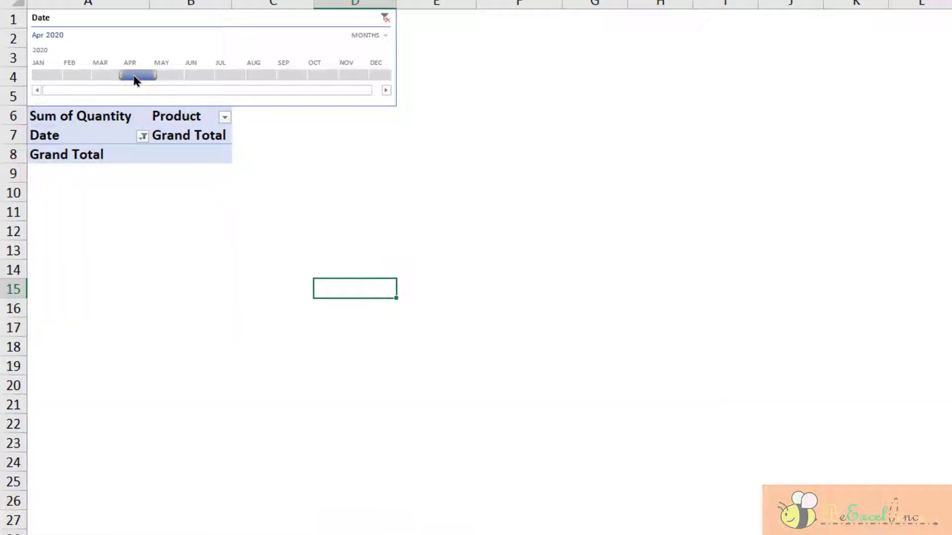
- On the Input sheet, move the three April rows 105–107 up to row 102, joining the table
left_click(91, 530)
left_click(136, 315)
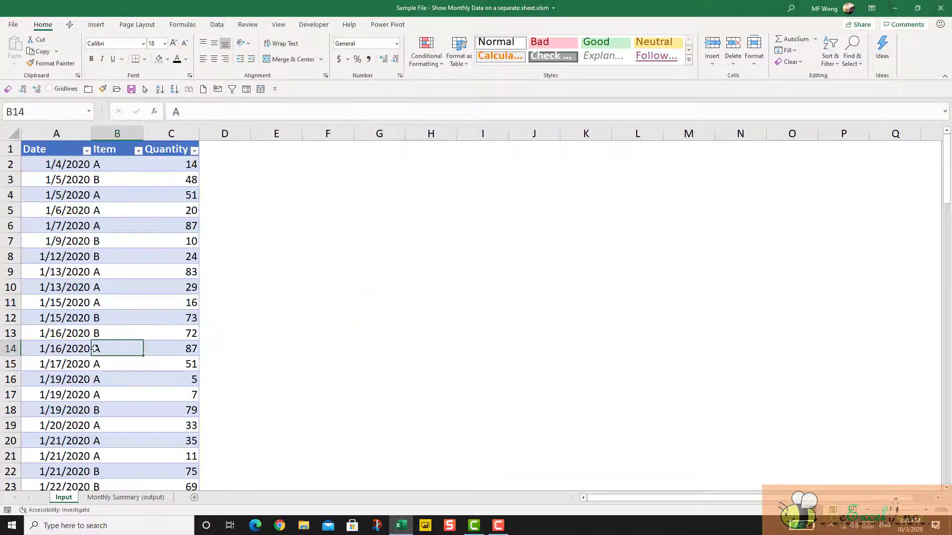
key("ctrl+Left")
key("ctrl+Down")
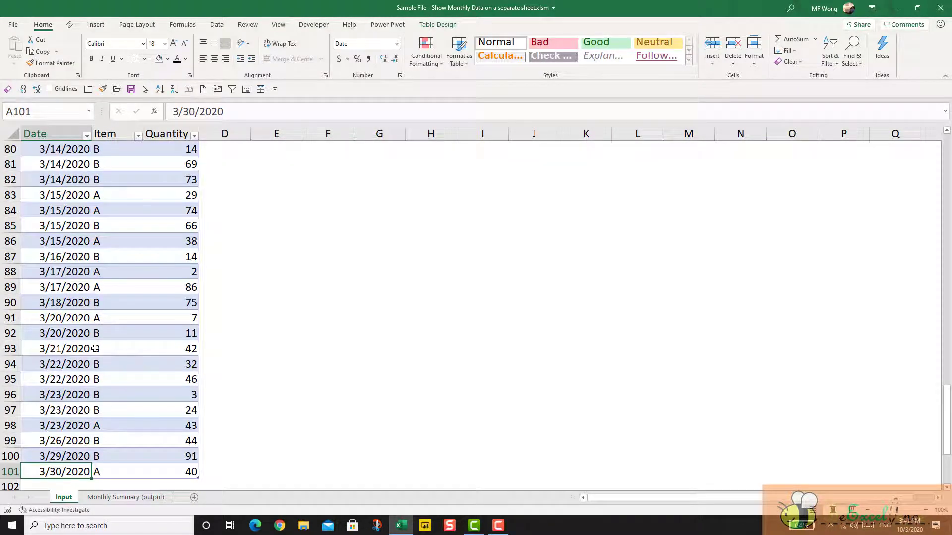
scroll(87, 356, "down", 2)
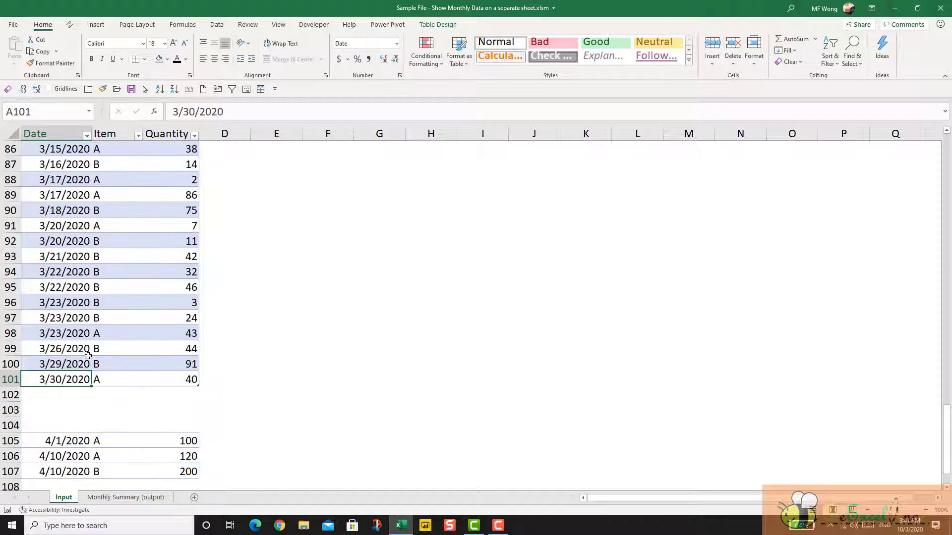
scroll(88, 356, "down", 1)
left_click_drag(63, 394, 154, 424)
left_click_drag(169, 386, 163, 353)
left_click(163, 439)
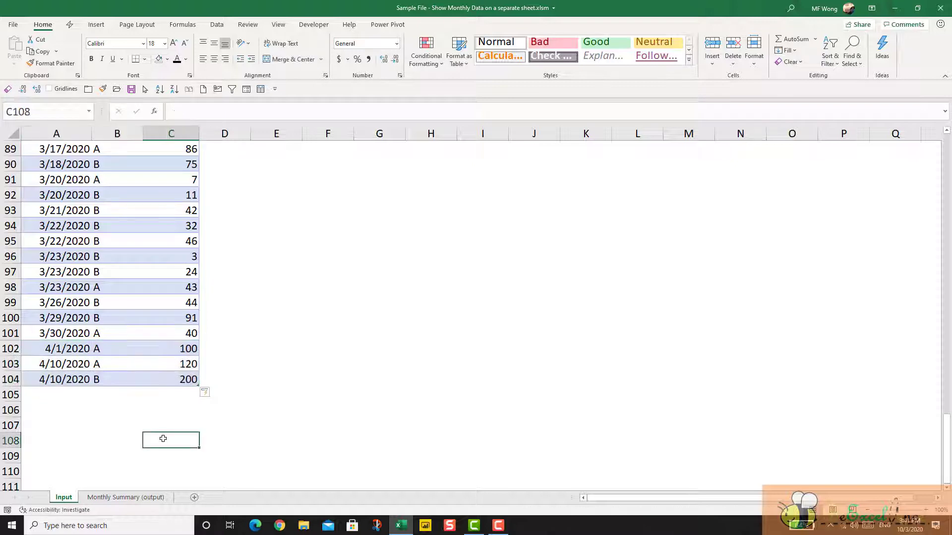
left_click_drag(64, 352, 167, 379)
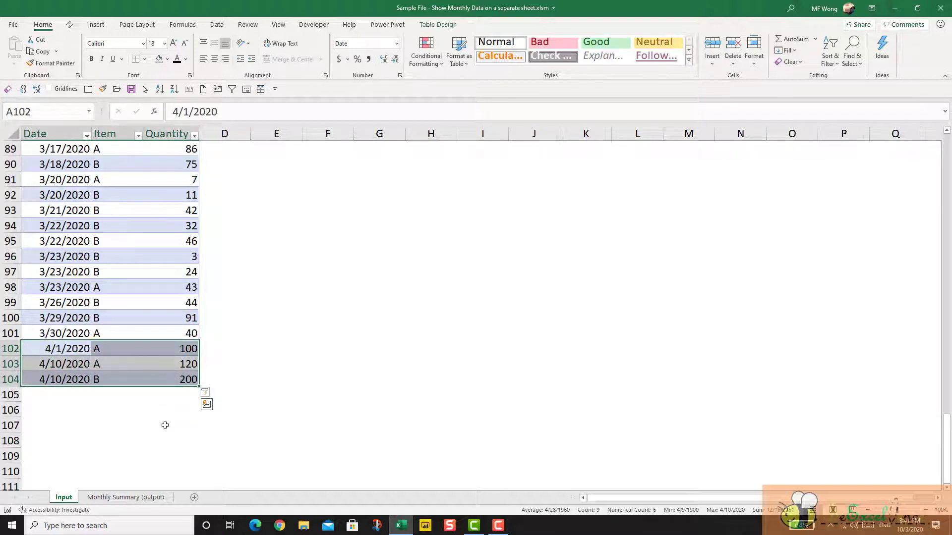
left_click(129, 500)
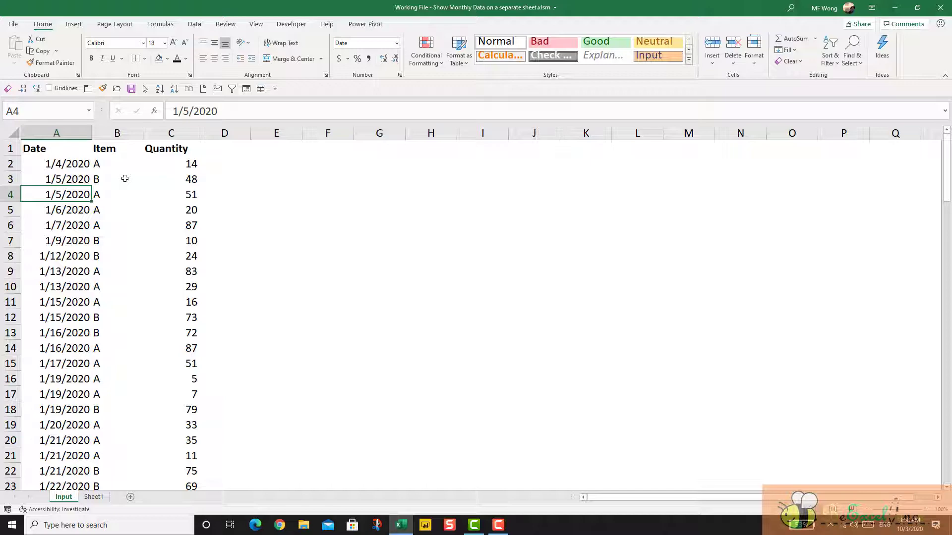
- Convert the Input data starting at A3 into a formatted table with headers
left_click(76, 176)
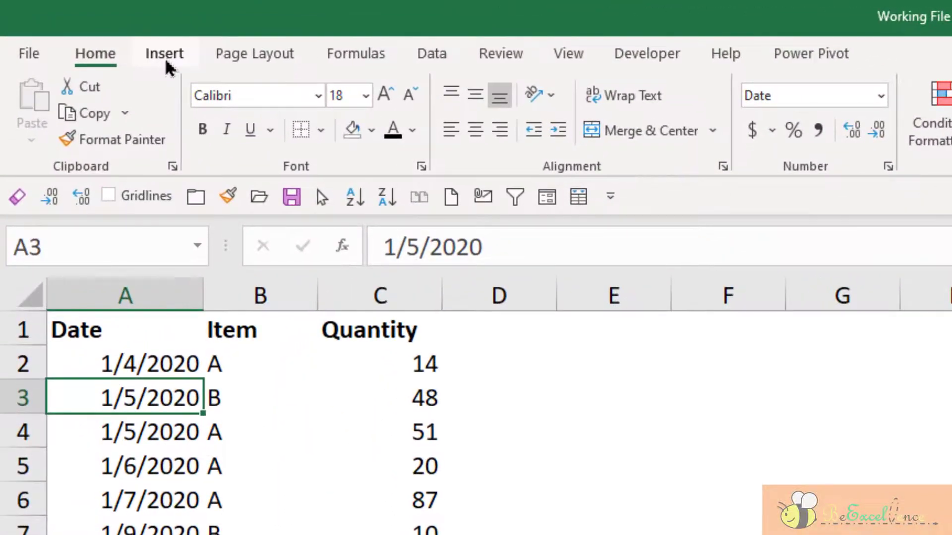
left_click(74, 25)
key("ctrl+t")
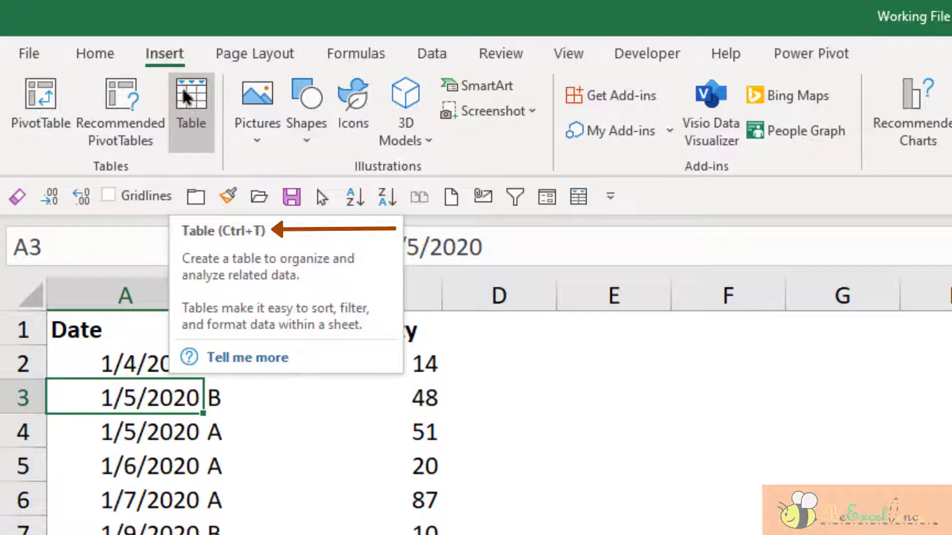
left_click(190, 101)
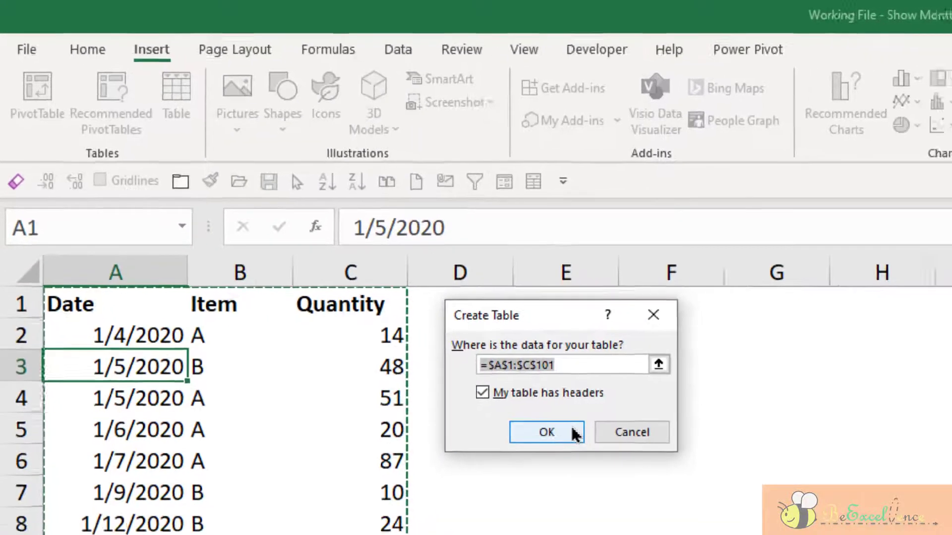
left_click(574, 434)
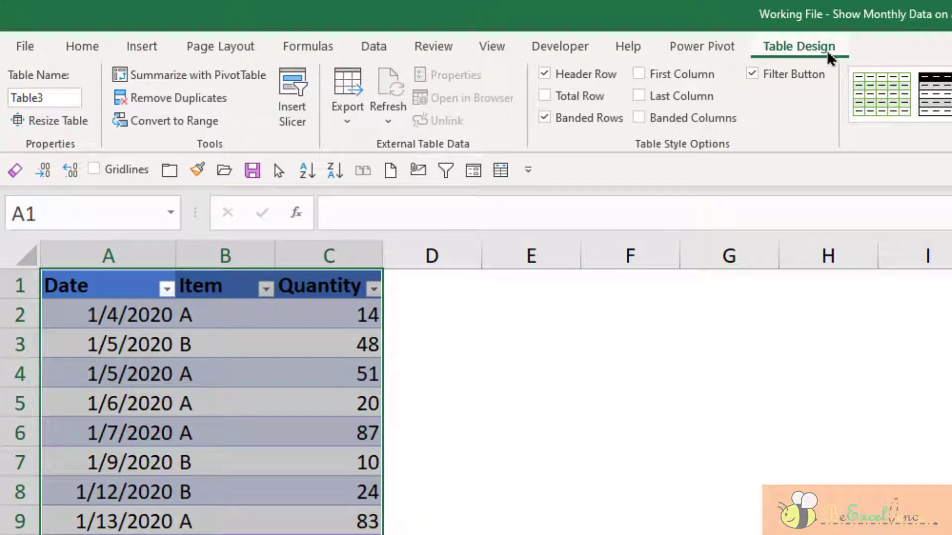
- Rename the new table to Data
left_click(62, 101)
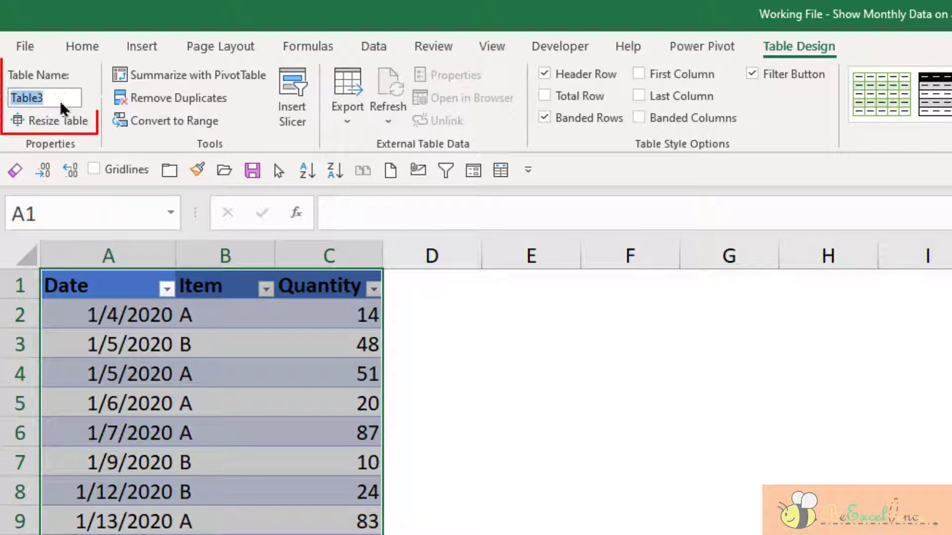
type("Data")
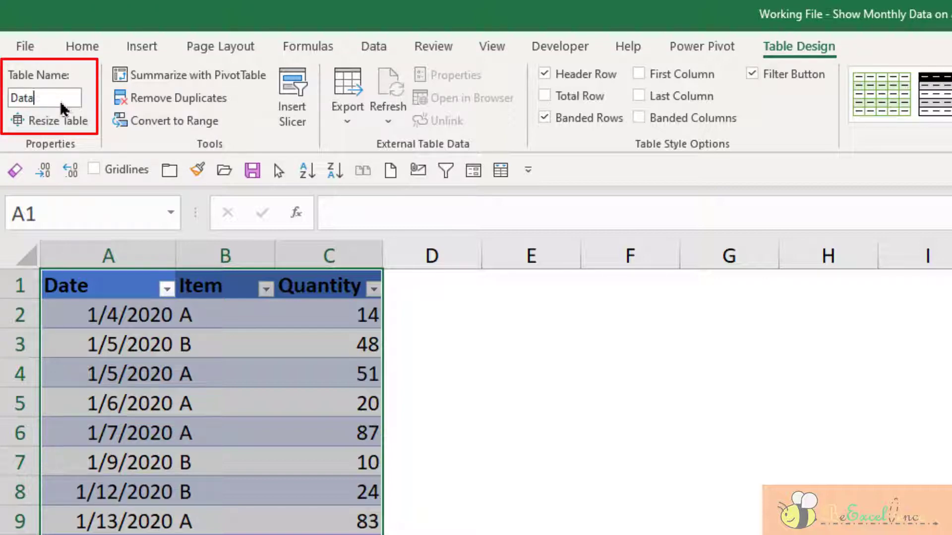
key("Return")
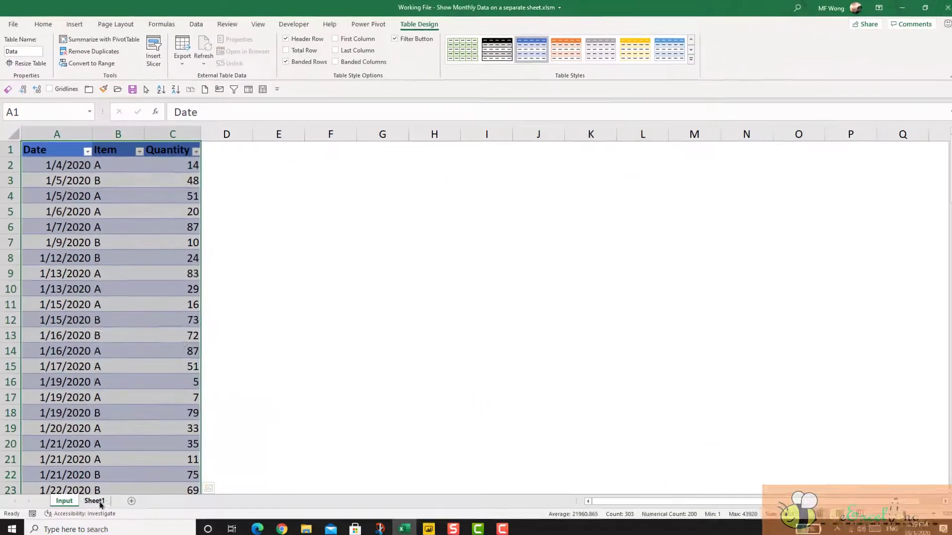
- Insert a pivot table at Sheet1!A6 using the Data table as its source
left_click(97, 498)
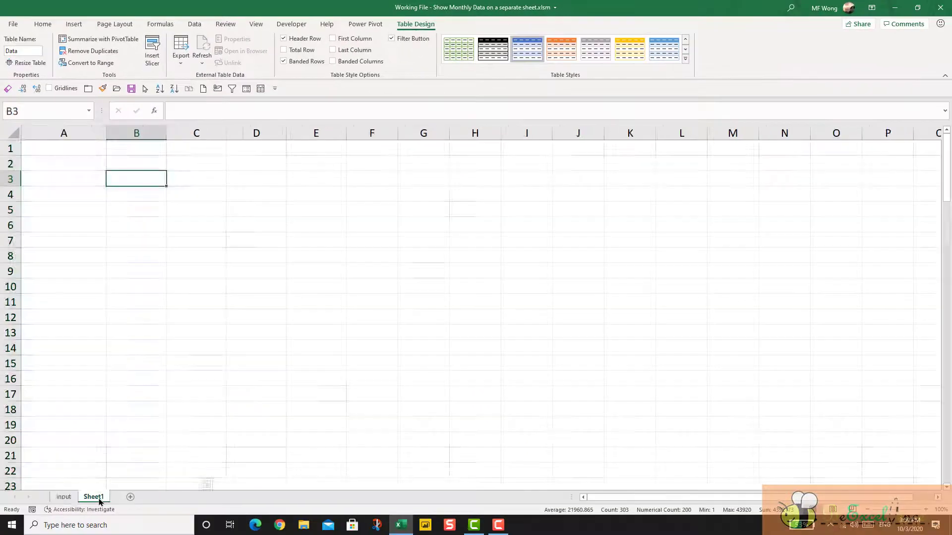
left_click(60, 225)
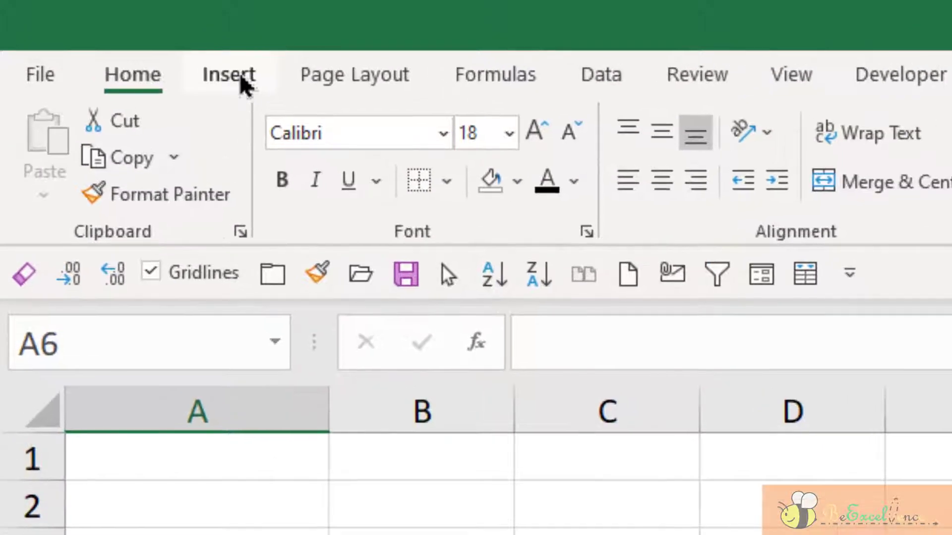
left_click(77, 26)
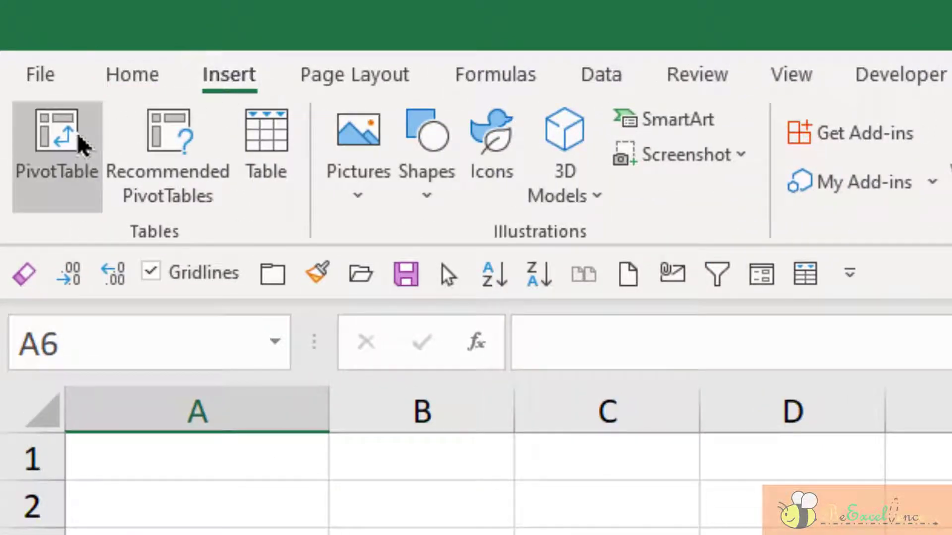
left_click(81, 144)
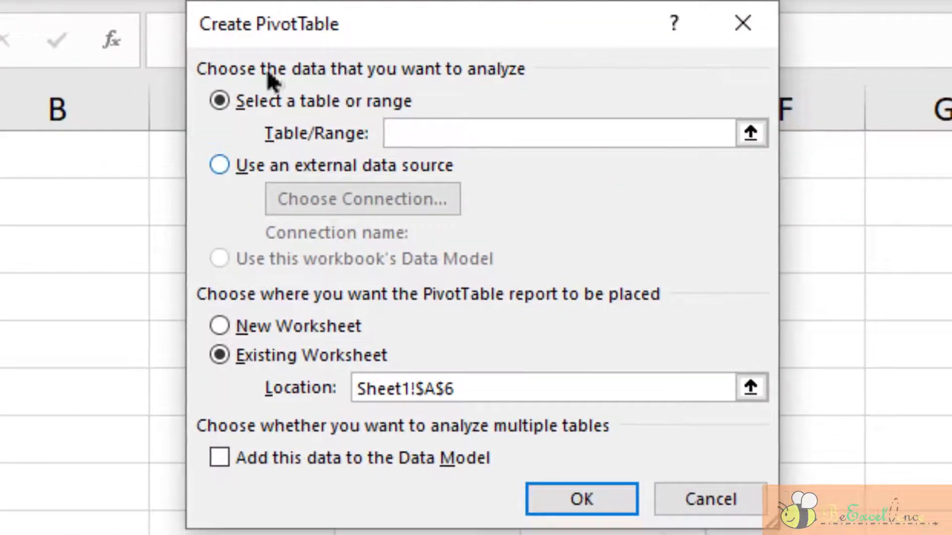
left_click(424, 134)
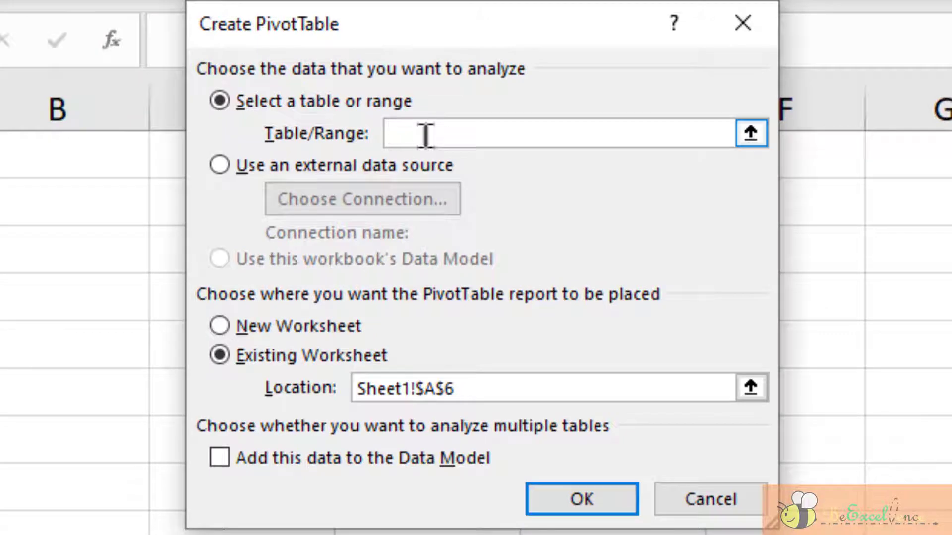
type("Data")
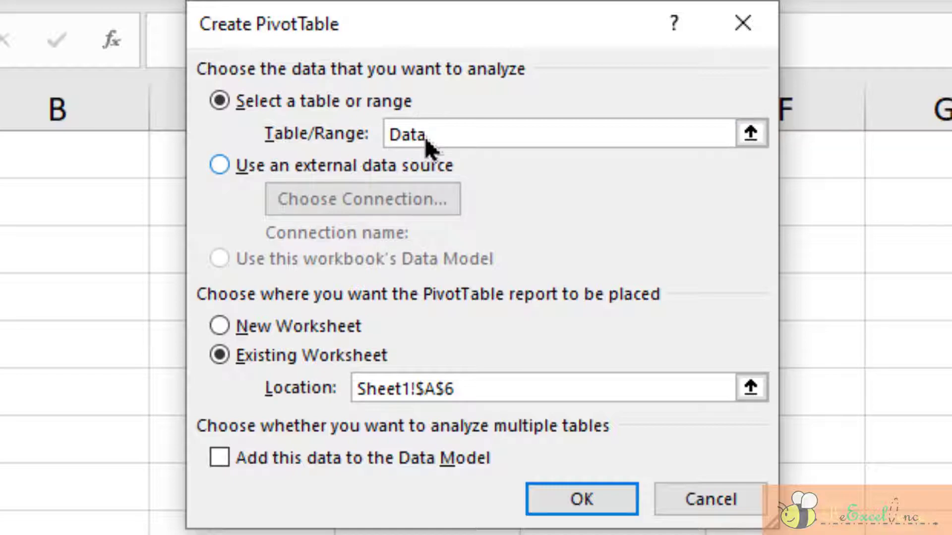
left_click(591, 507)
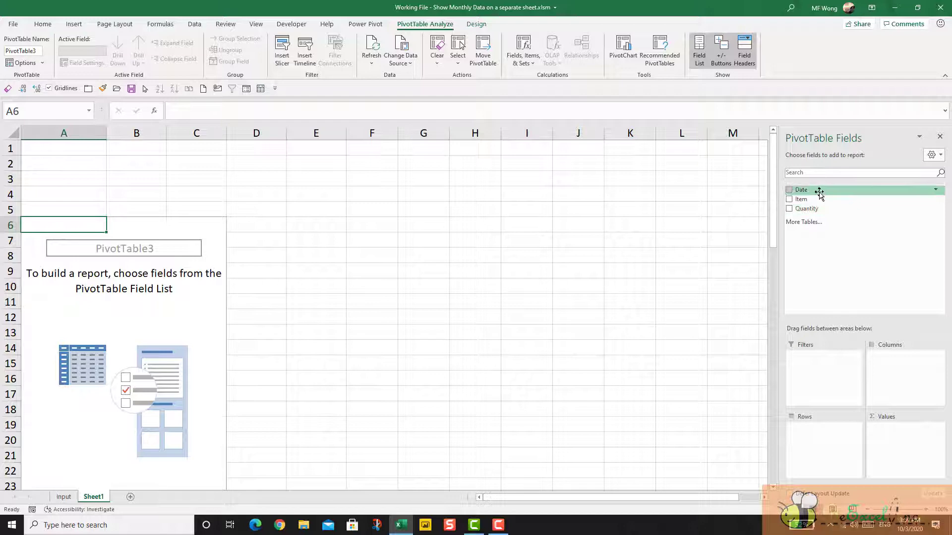
- Lay out the pivot with Date in Rows, Item in Columns and Sum of Quantity in Values
left_click_drag(819, 191, 838, 445)
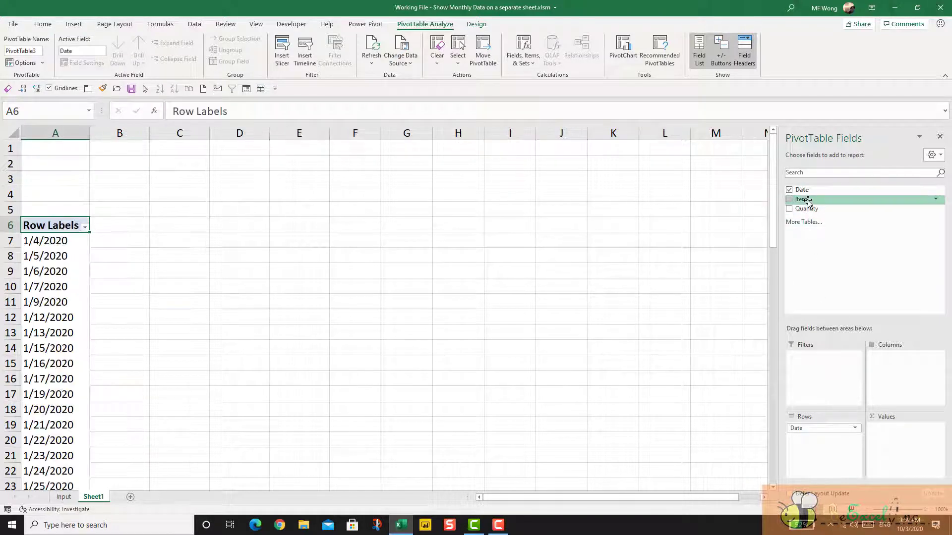
left_click_drag(808, 201, 918, 366)
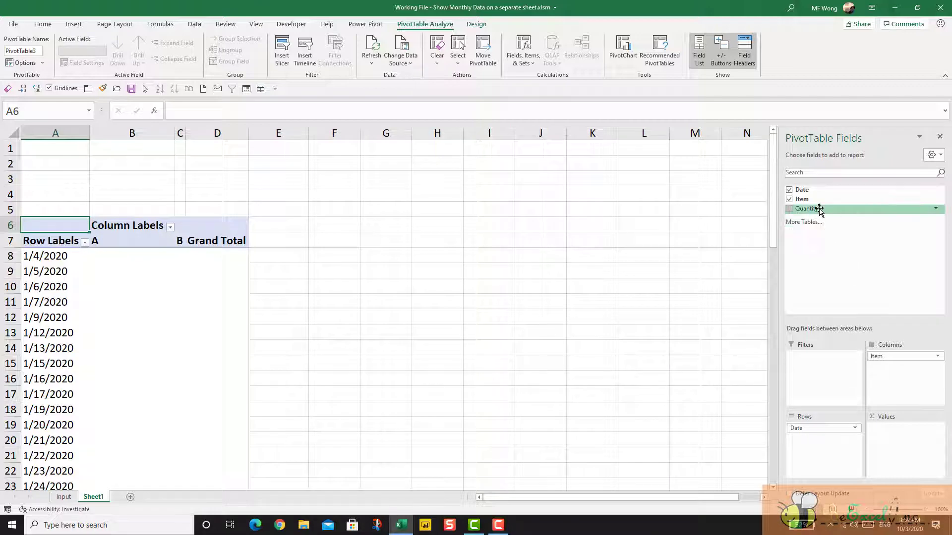
left_click_drag(818, 207, 921, 460)
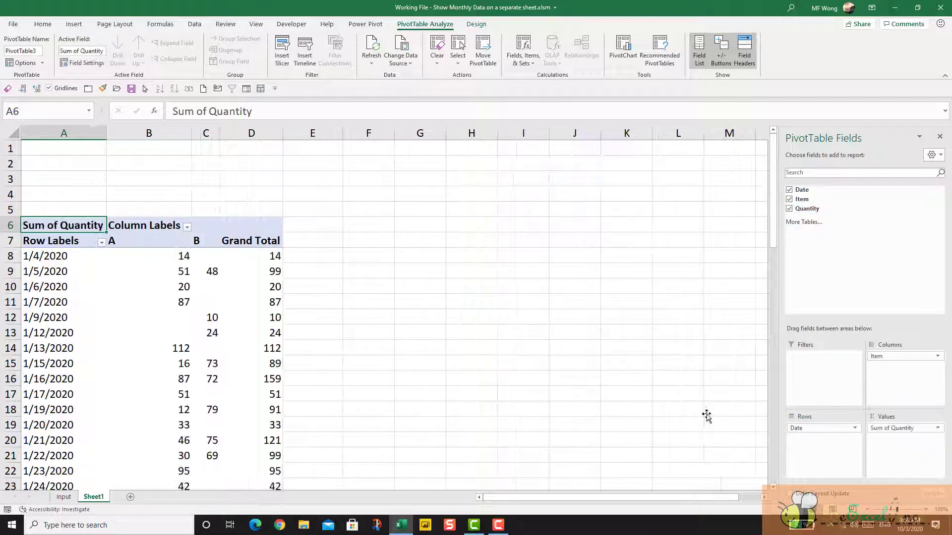
left_click(251, 329)
scroll(250, 327, "down", 4)
scroll(250, 328, "down", 13)
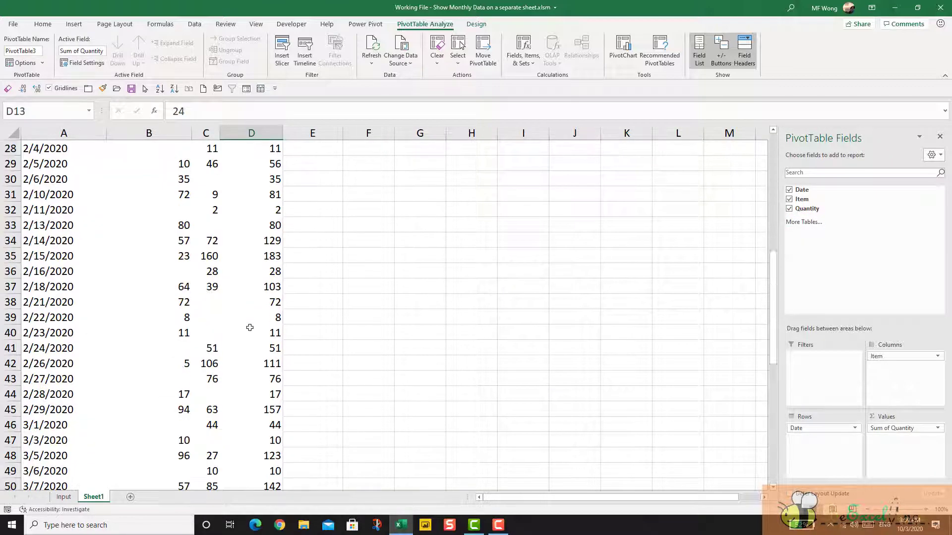
scroll(250, 327, "up", 17)
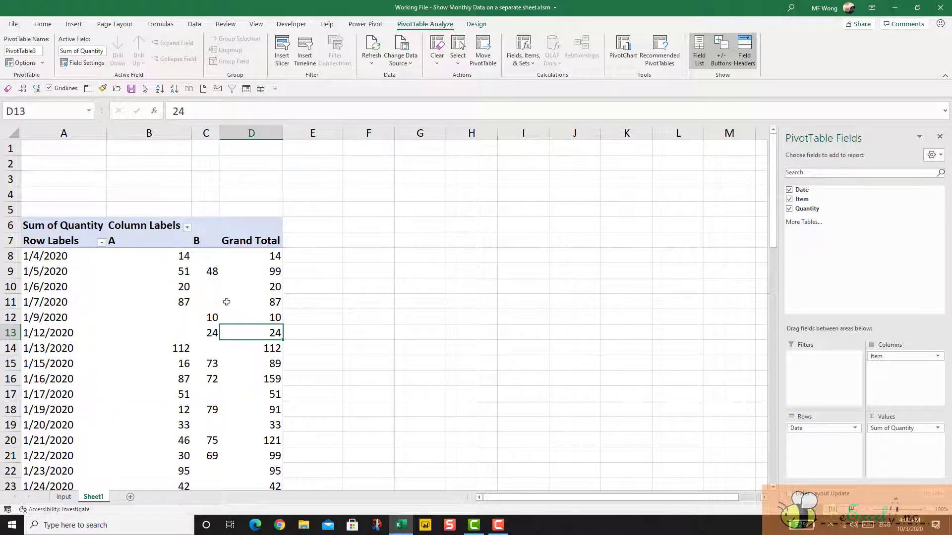
left_click(86, 148)
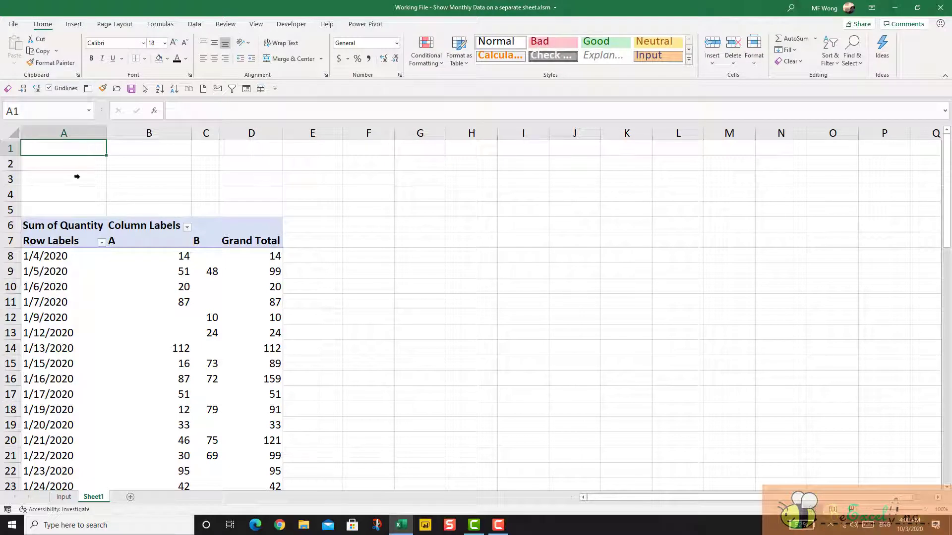
- Insert a Date timeline for the pivot and place it across columns A–D above the table
left_click_drag(55, 273, 60, 288)
left_click(74, 274)
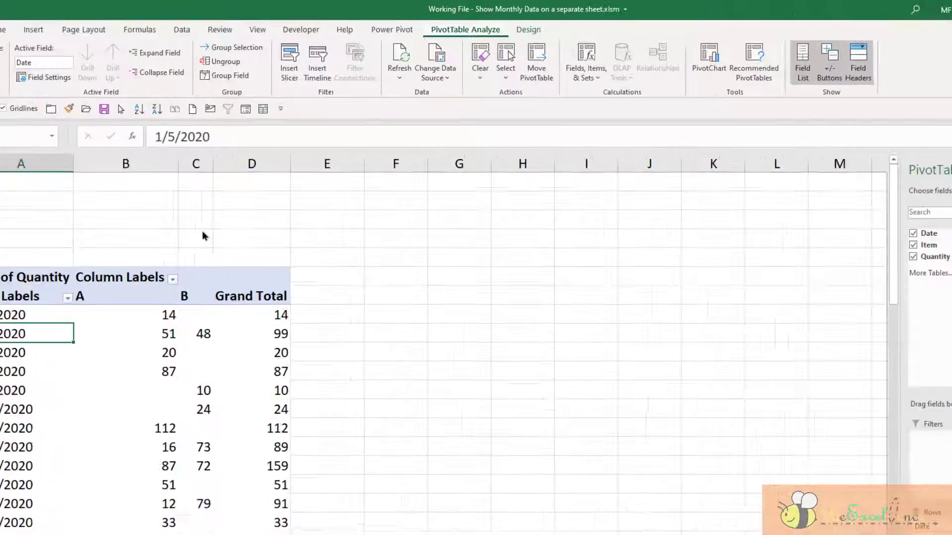
left_click(472, 24)
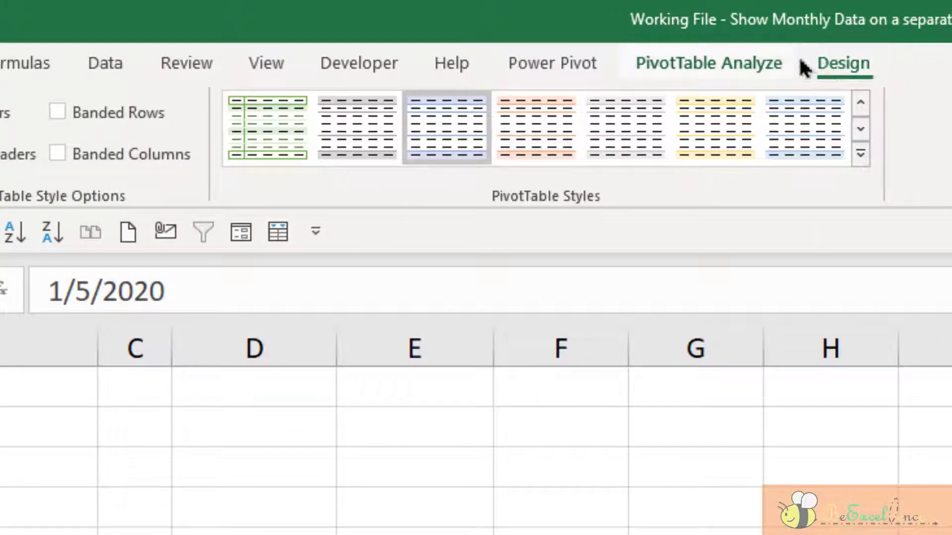
left_click(754, 58)
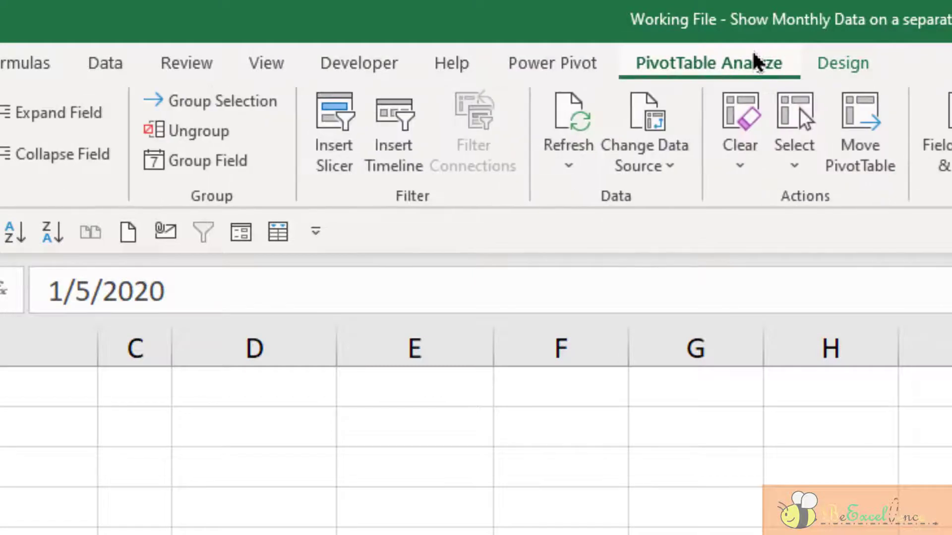
left_click(411, 169)
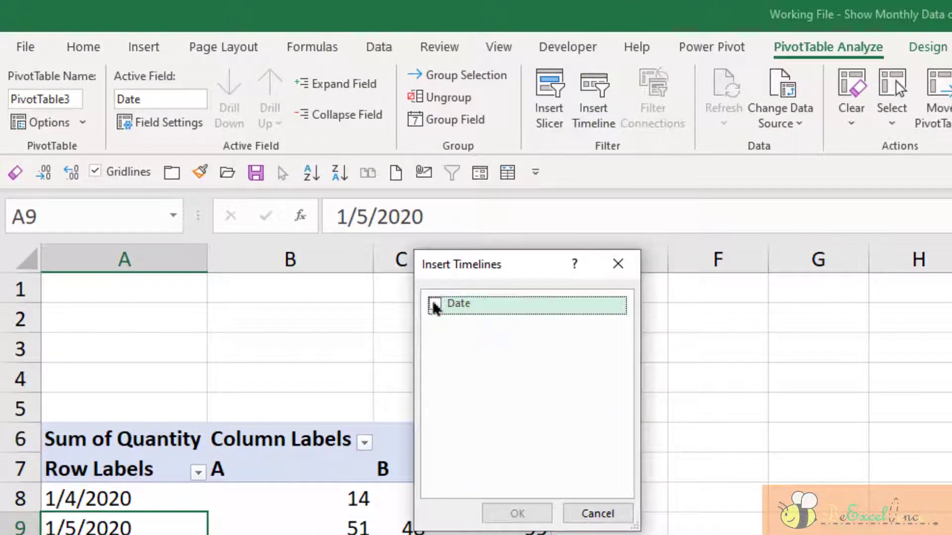
left_click(434, 304)
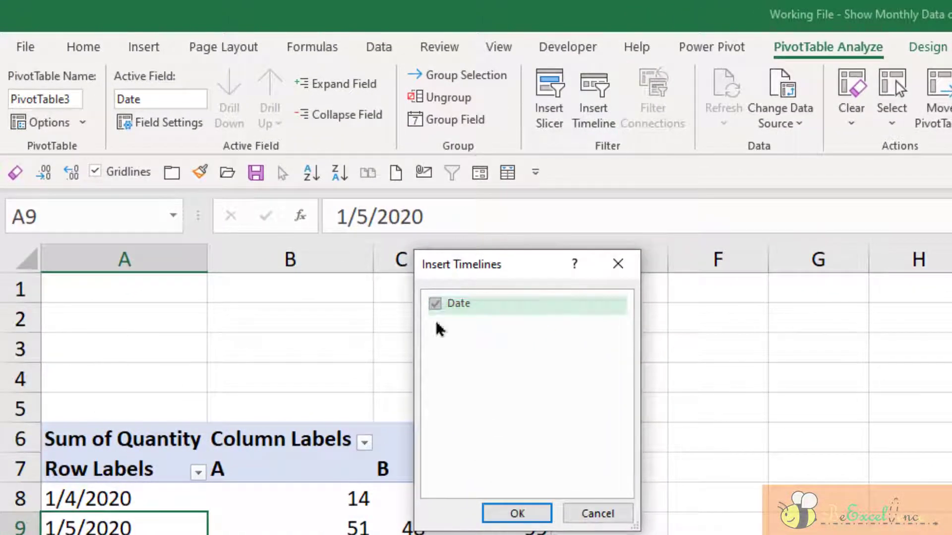
left_click(516, 516)
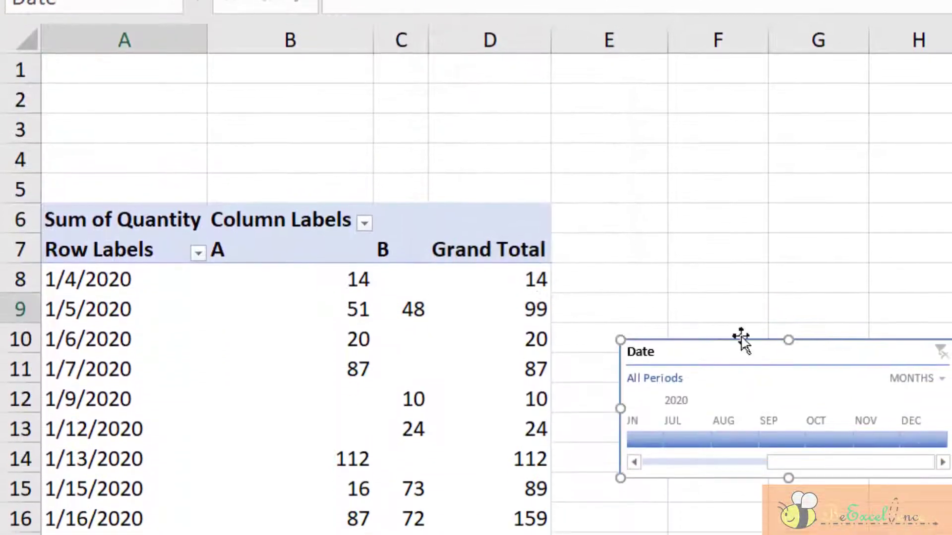
left_click_drag(846, 342, 145, 38)
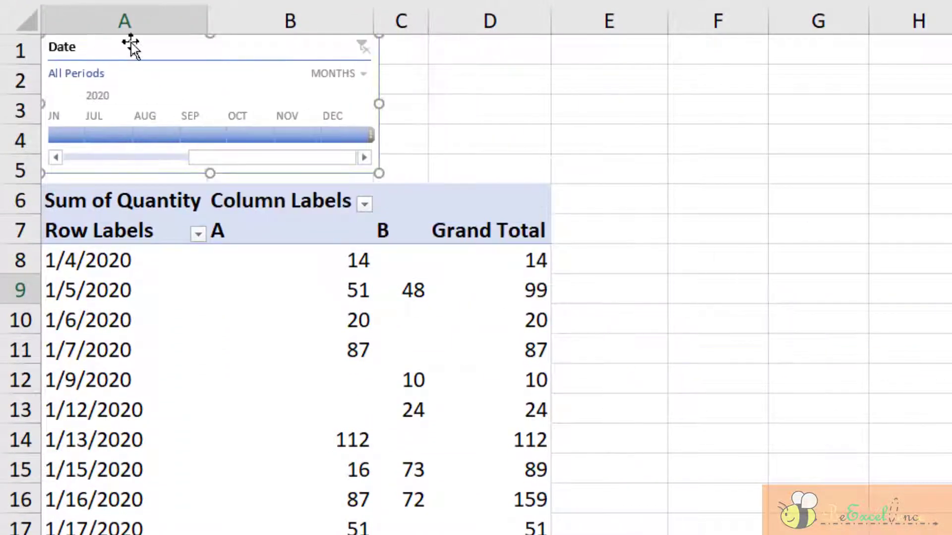
left_click_drag(378, 103, 551, 111)
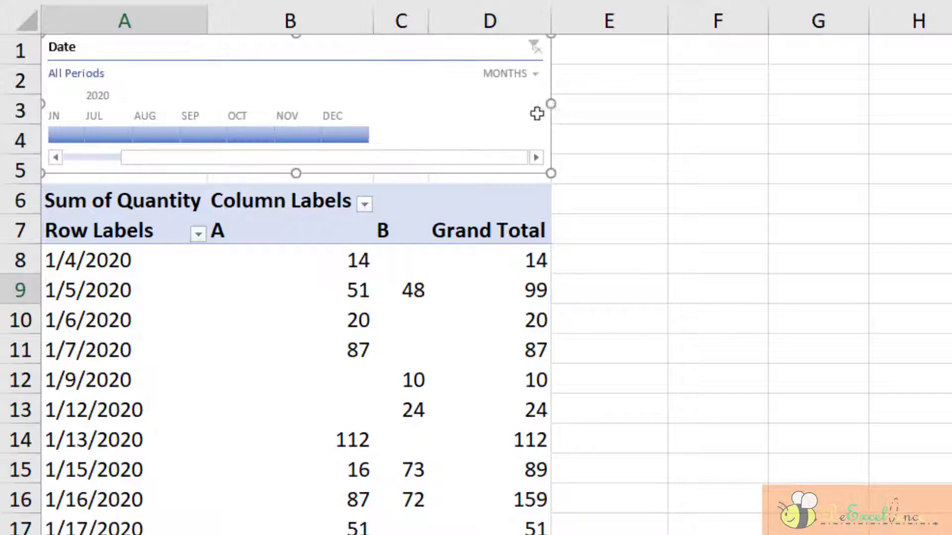
- Extend the timeline into column E to show all twelve months and widen columns C and D
left_click_drag(124, 164, 74, 168)
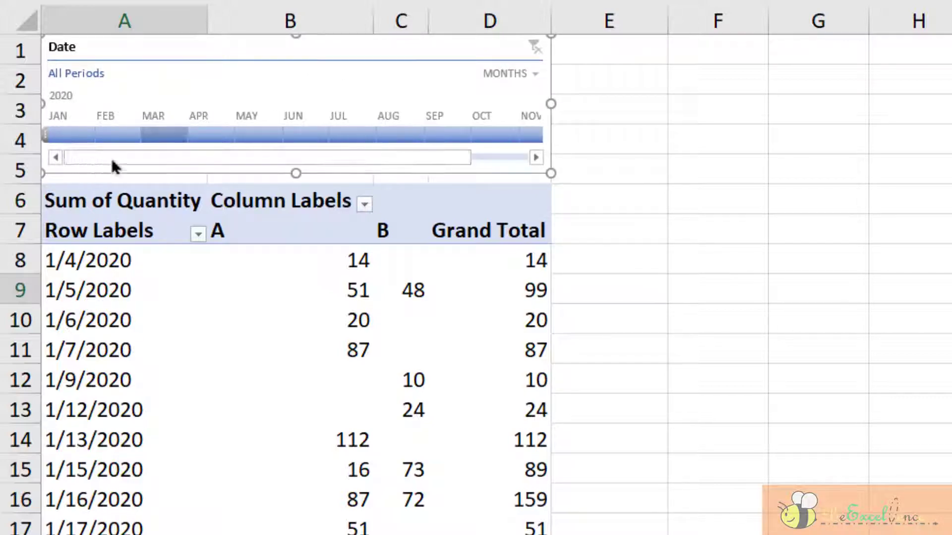
left_click_drag(550, 106, 623, 107)
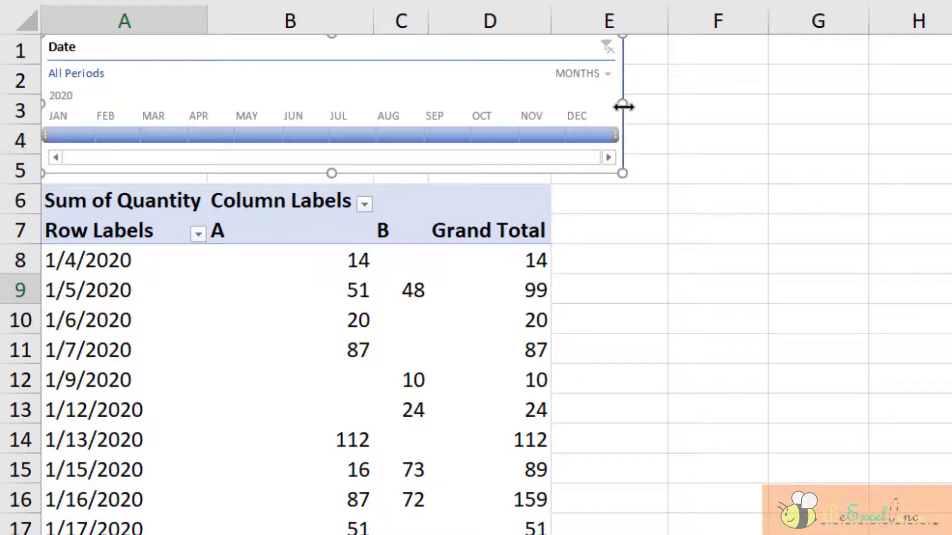
left_click_drag(375, 189, 475, 198)
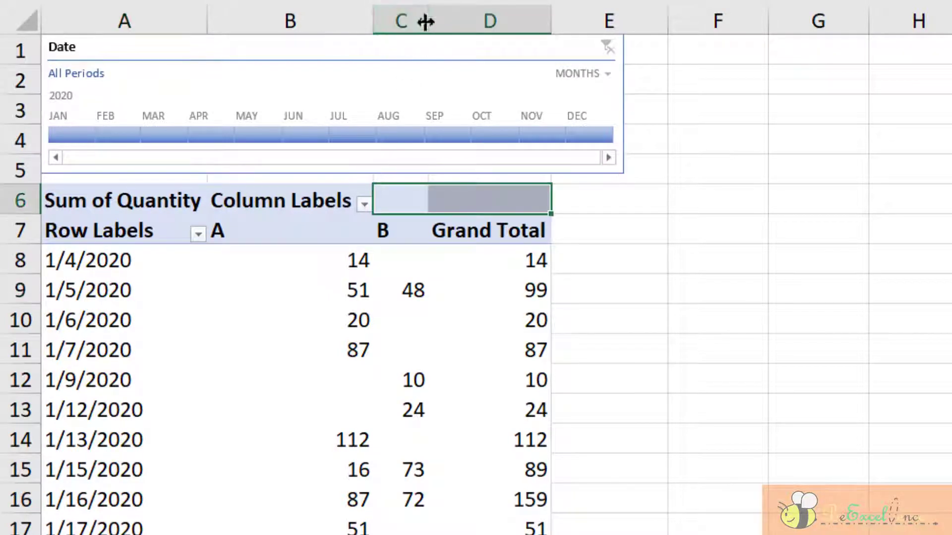
left_click_drag(426, 21, 488, 22)
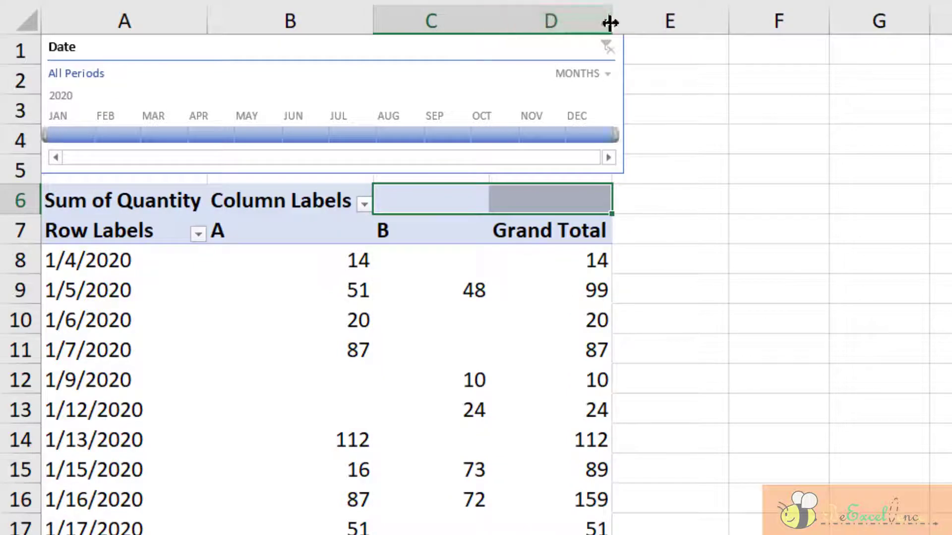
left_click_drag(610, 22, 624, 22)
left_click(704, 199)
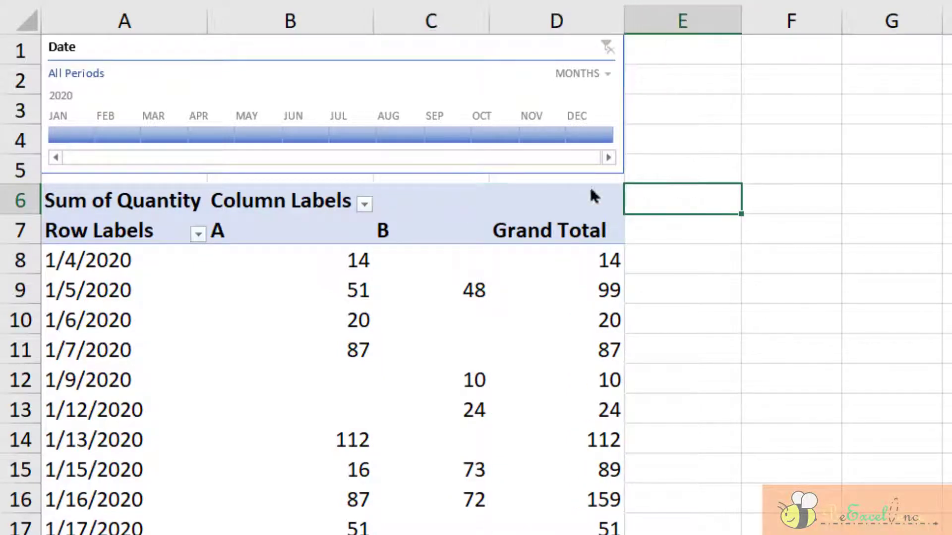
- Step the timeline filter through January, February, March and April 2020
left_click(67, 133)
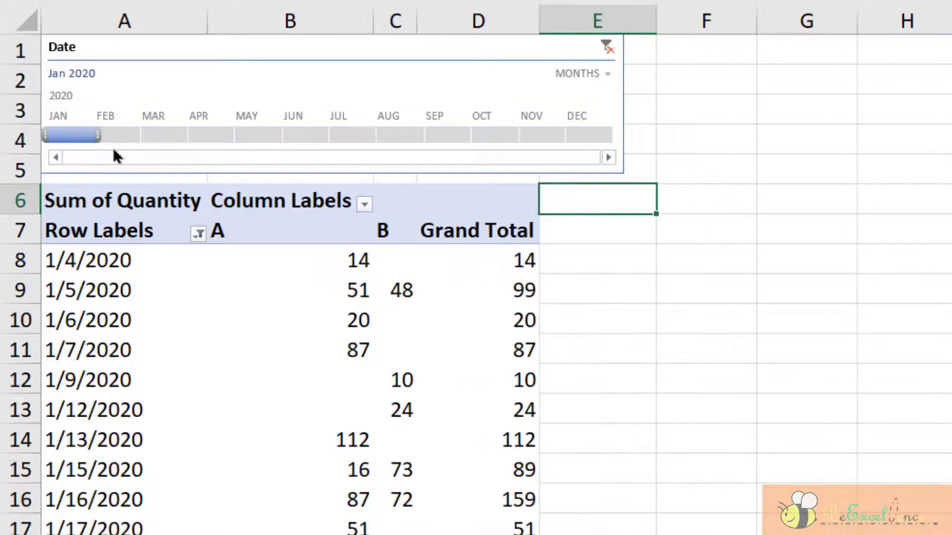
scroll(190, 353, "down", 2)
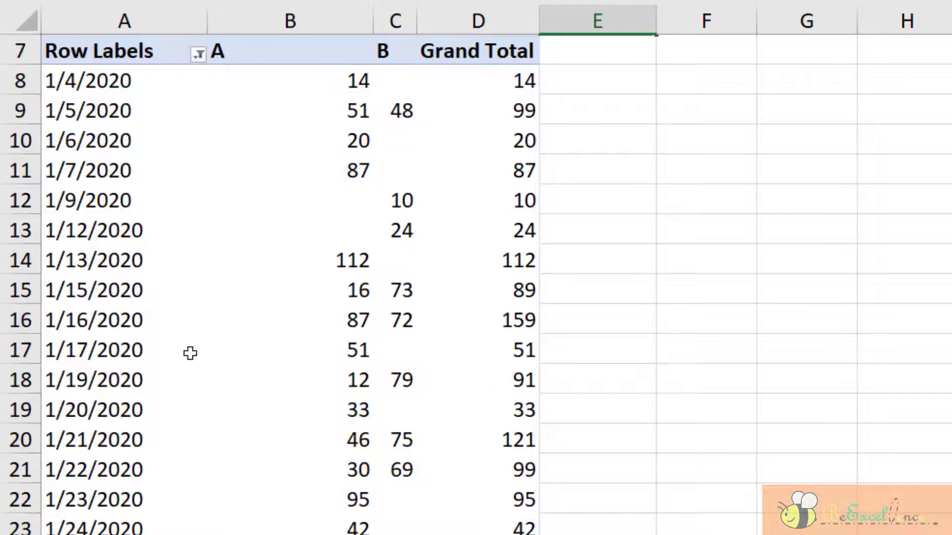
scroll(190, 353, "up", 2)
scroll(189, 353, "down", 3, "ctrl")
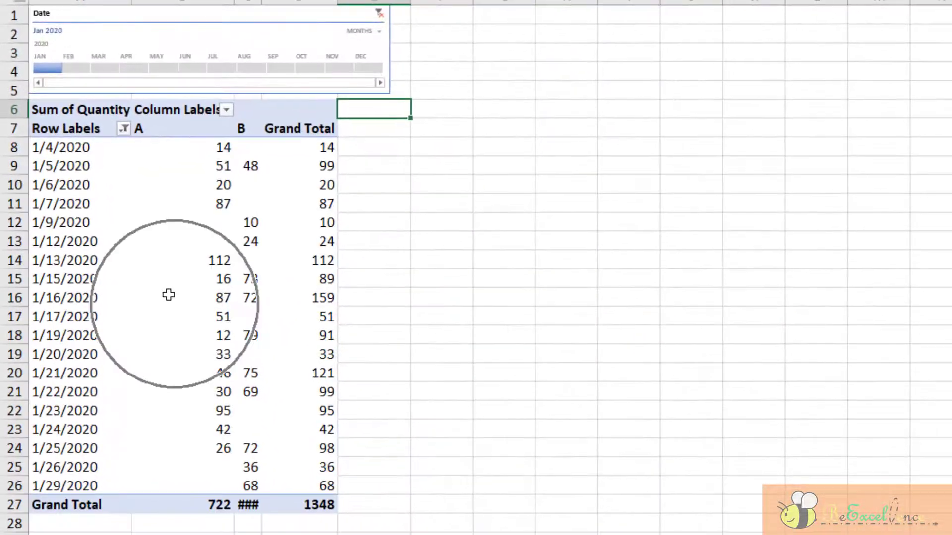
left_click(74, 70)
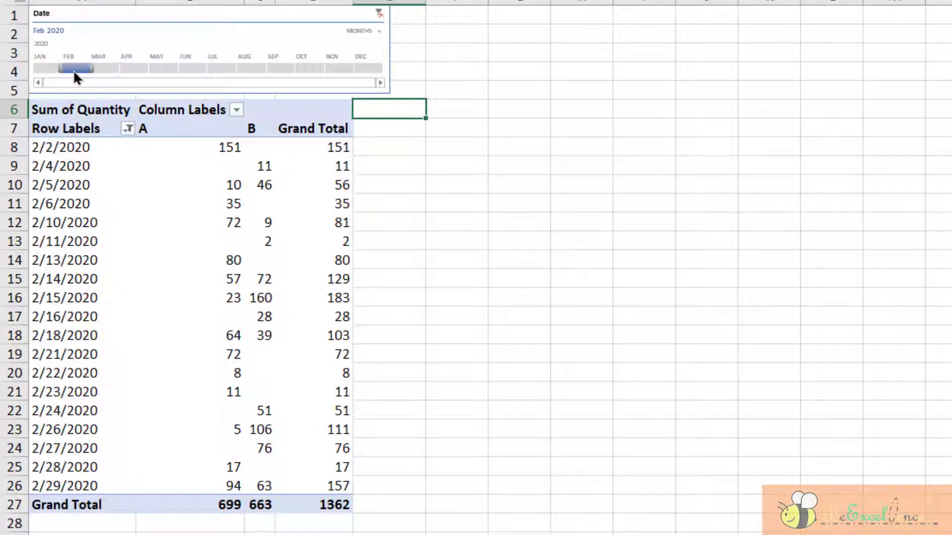
left_click(101, 67)
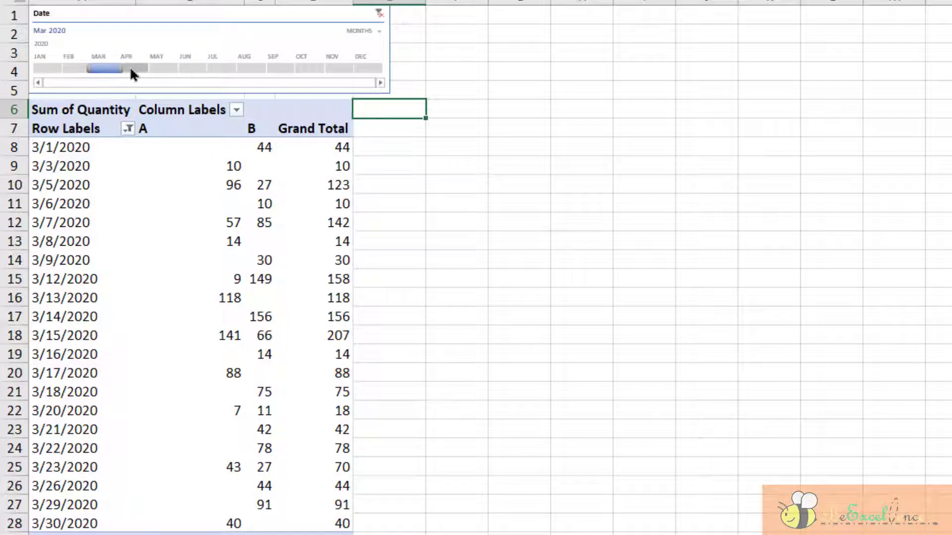
left_click(131, 68)
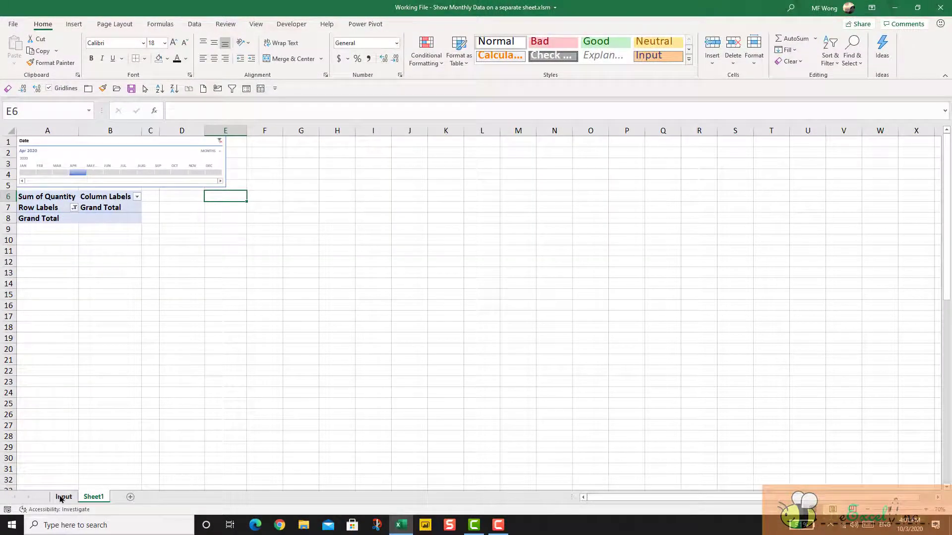
- On Input, move the April entries from A106:C108 up to rows 102–104, then return to Sheet1
left_click(62, 497)
key("ctrl+Down")
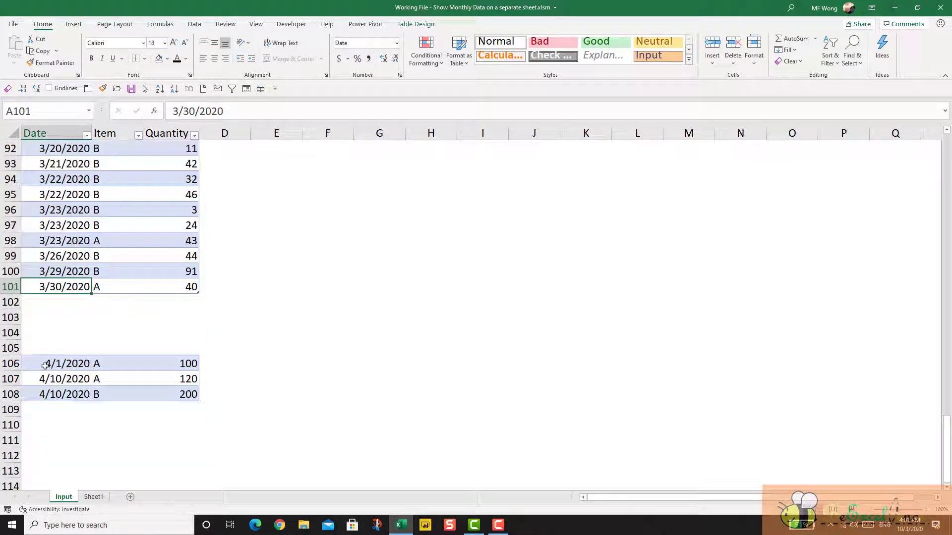
left_click_drag(44, 370, 162, 301)
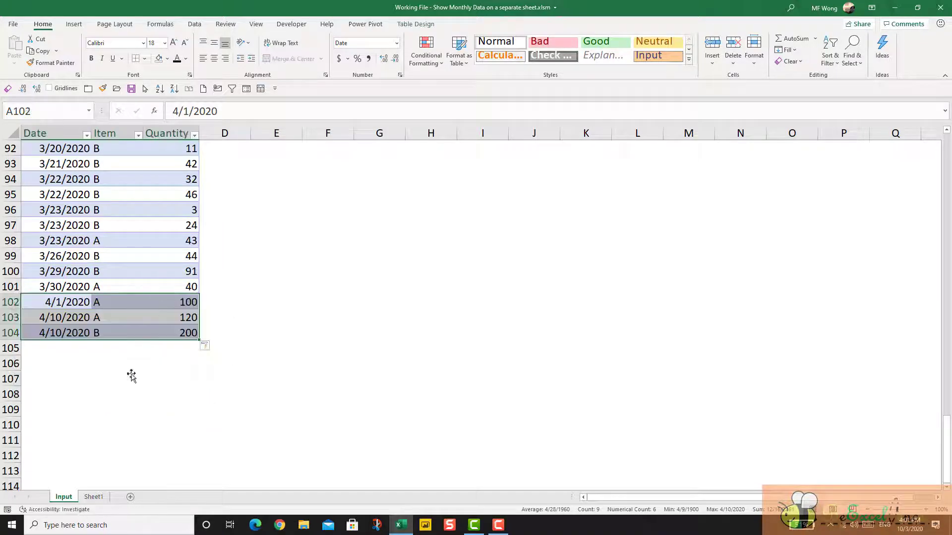
left_click(128, 381)
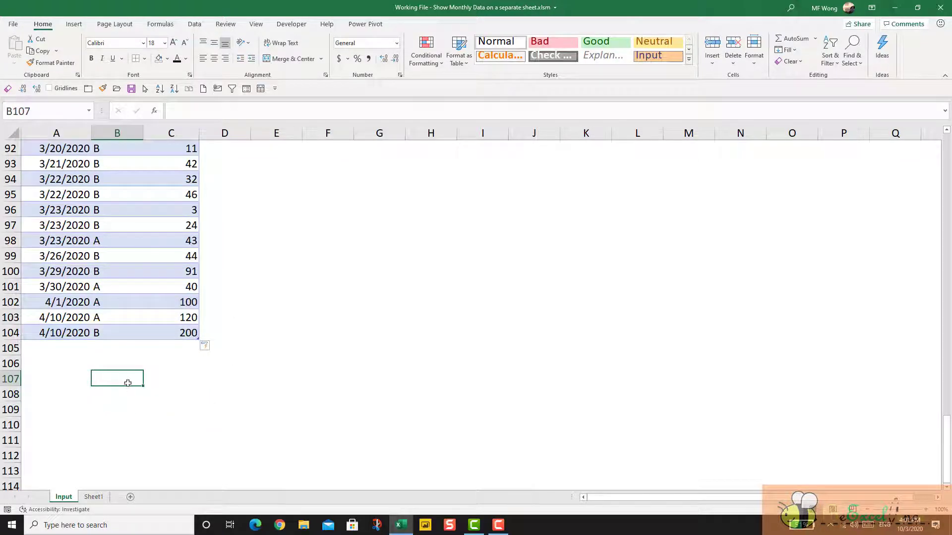
scroll(114, 446, "up", 2)
left_click(92, 496)
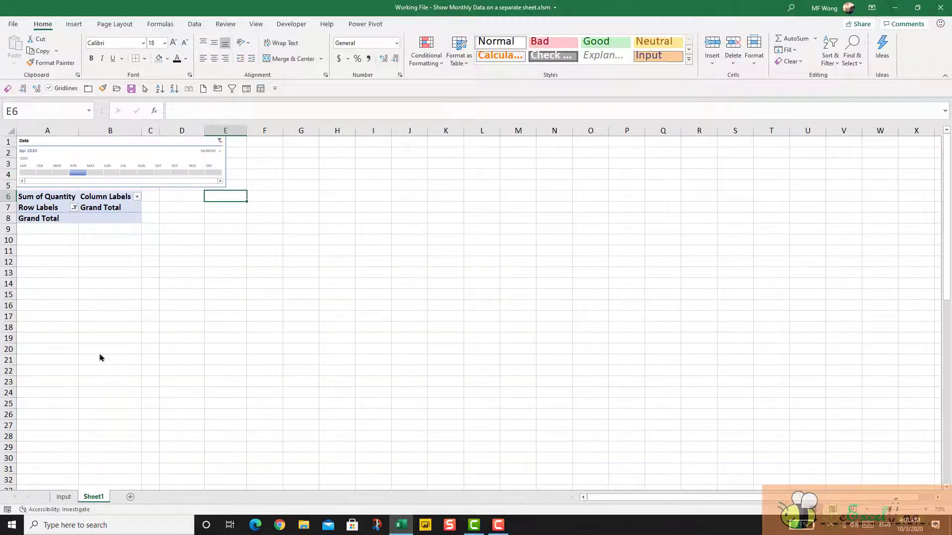
left_click(108, 218)
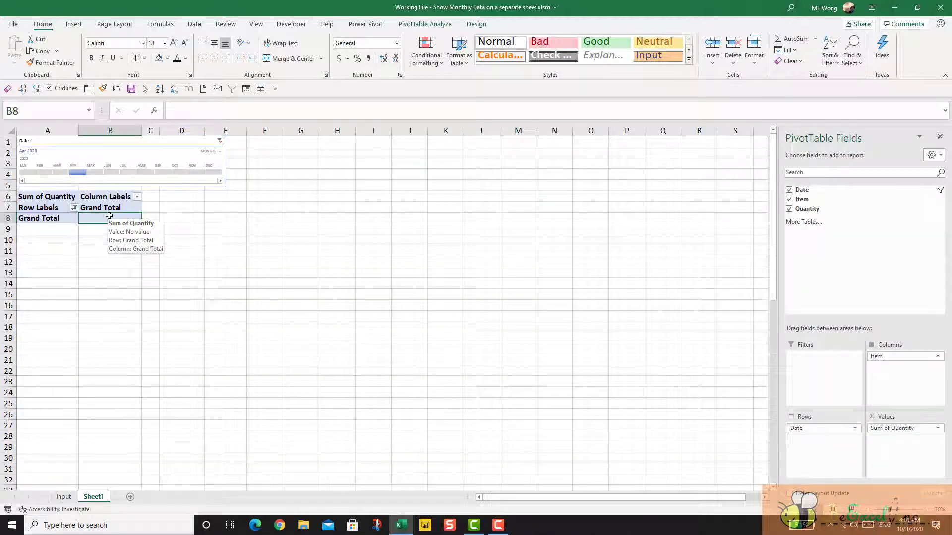
- Refresh the pivot so April 2020 shows 220 for A, 200 for B, totalling 420
right_click(54, 220)
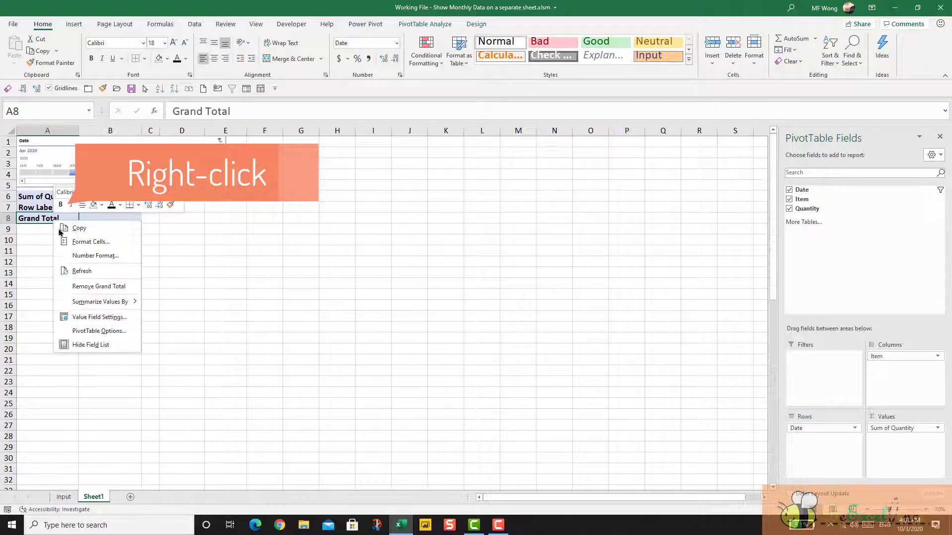
left_click(87, 271)
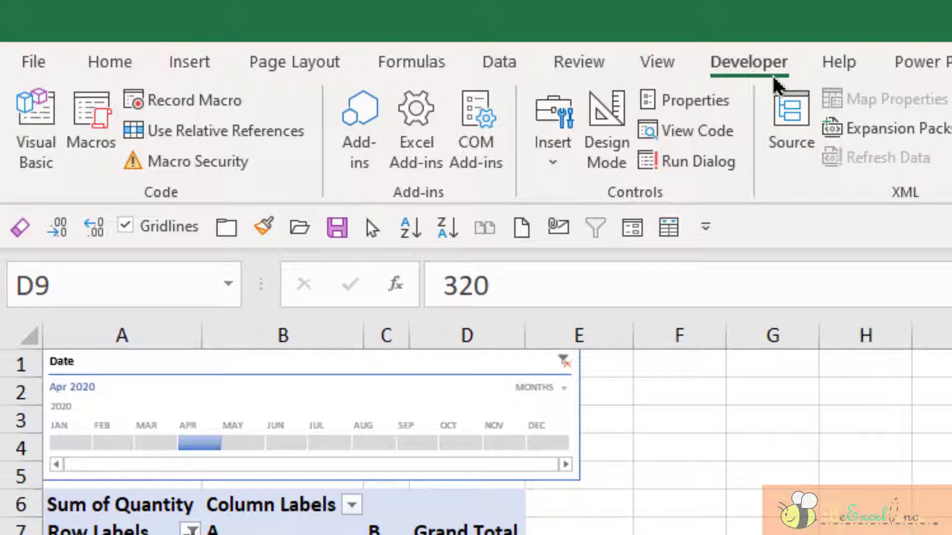
left_click(30, 64)
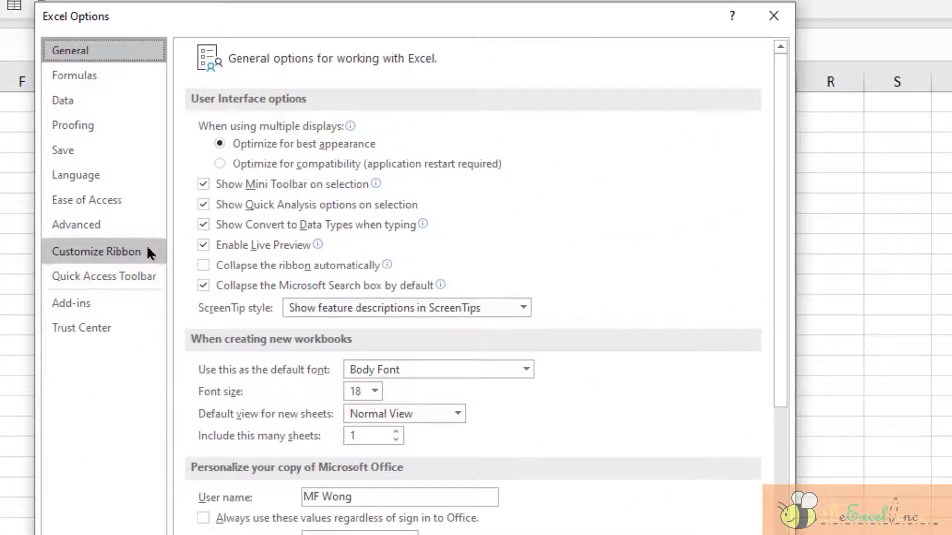
left_click(148, 252)
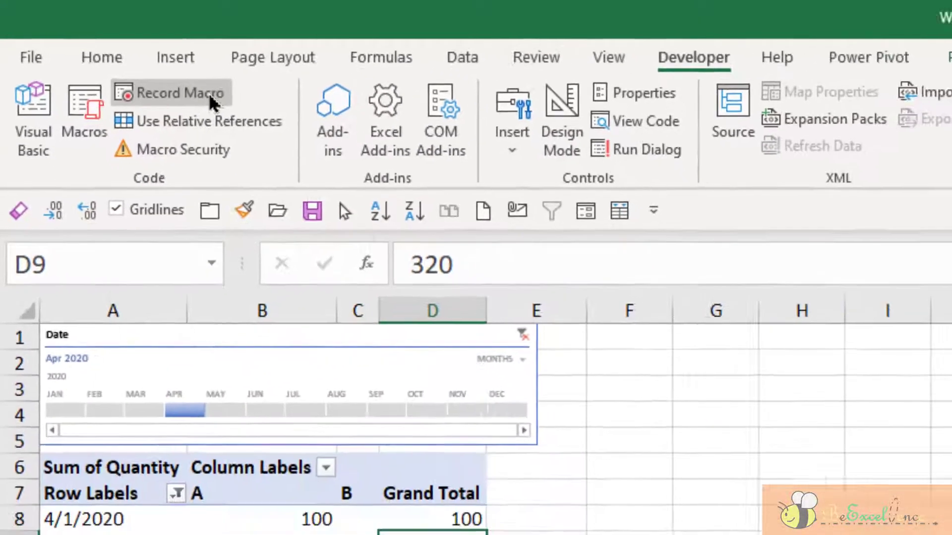
- Start recording Macro4, keeping the default name and storing it in This Workbook
left_click(211, 99)
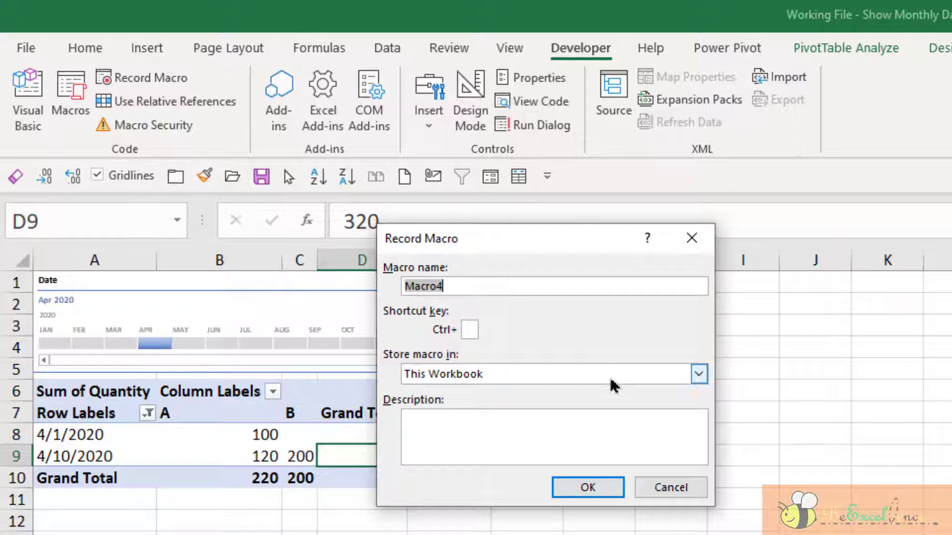
left_click(590, 488)
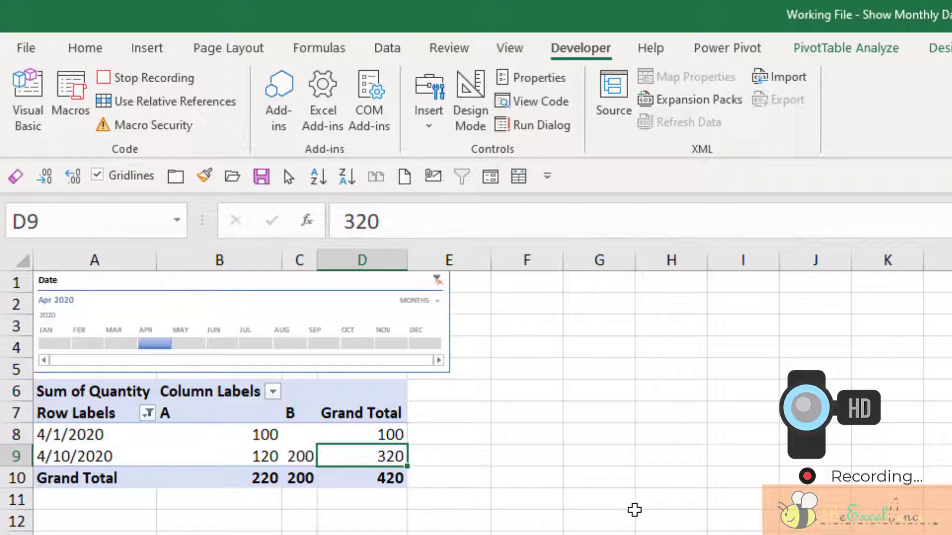
- Refresh the pivot table from cell B8
left_click(261, 435)
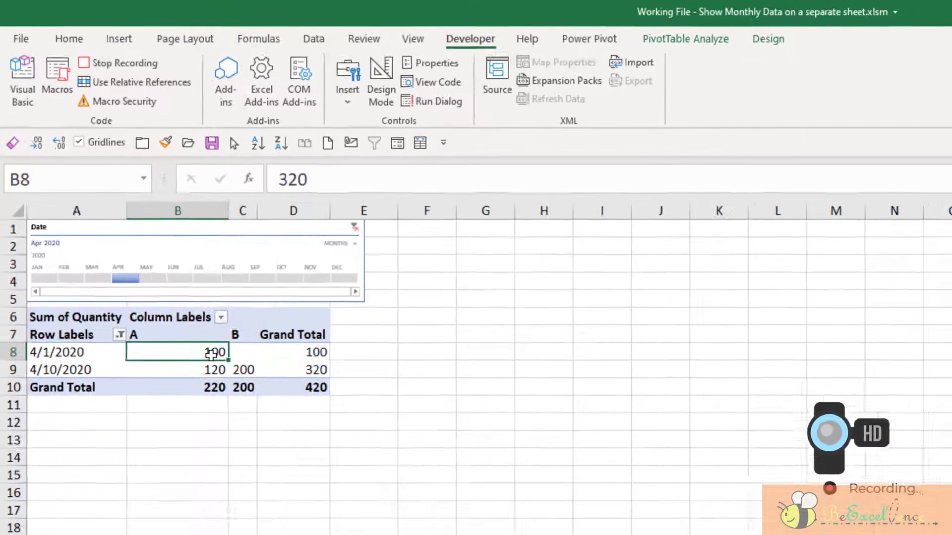
right_click(210, 353)
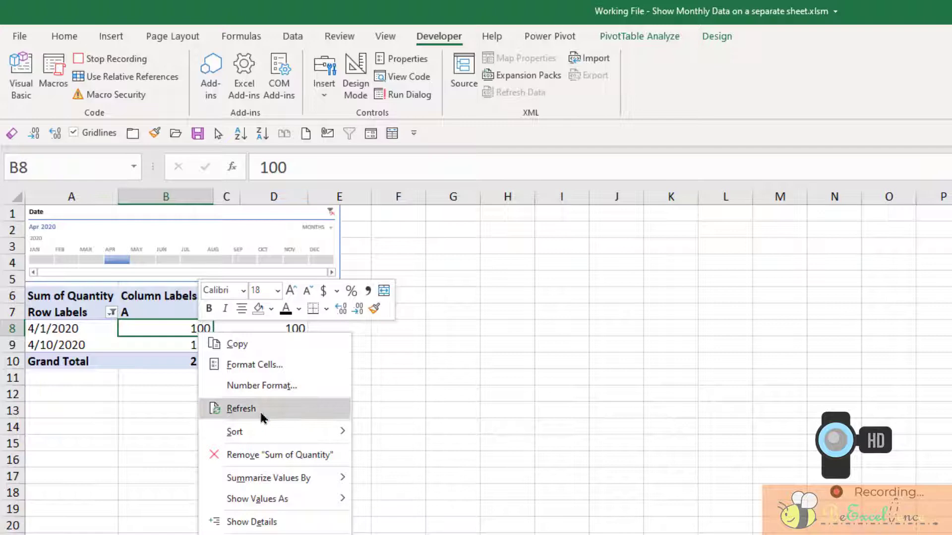
left_click(241, 408)
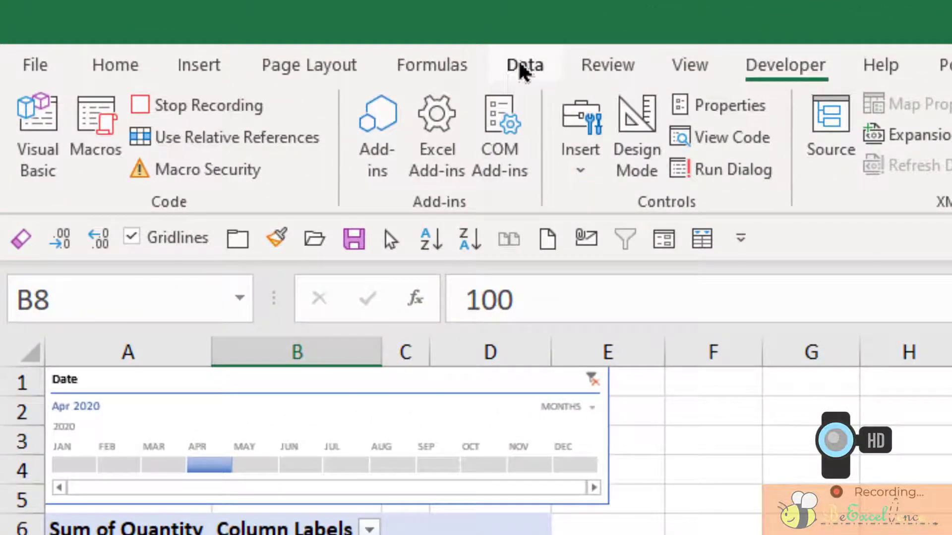
- Run Refresh All on the workbook data, then return to the Developer ribbon
left_click(292, 37)
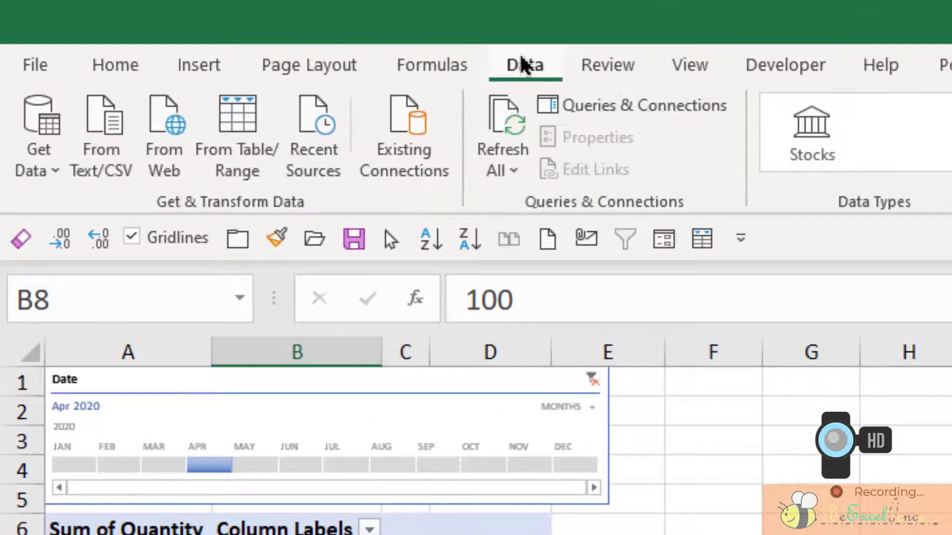
left_click(517, 130)
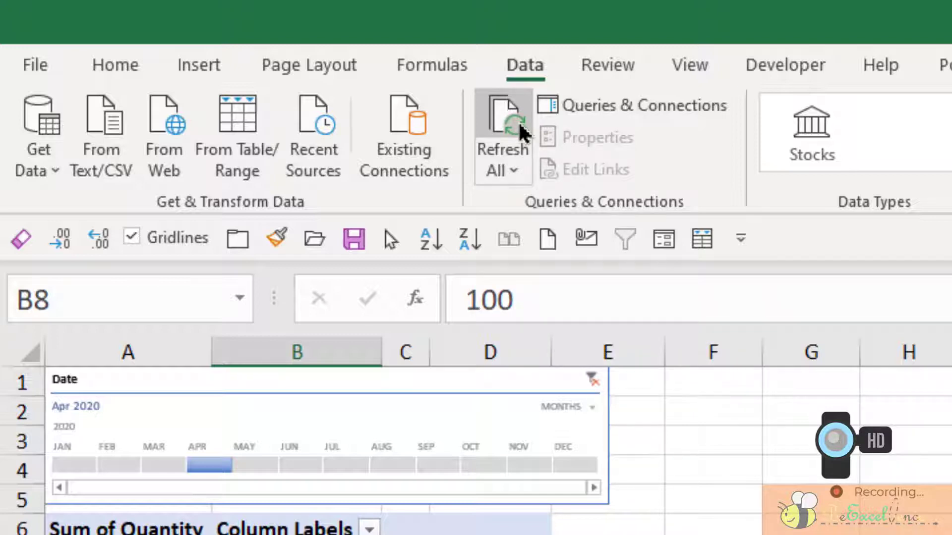
left_click(807, 68)
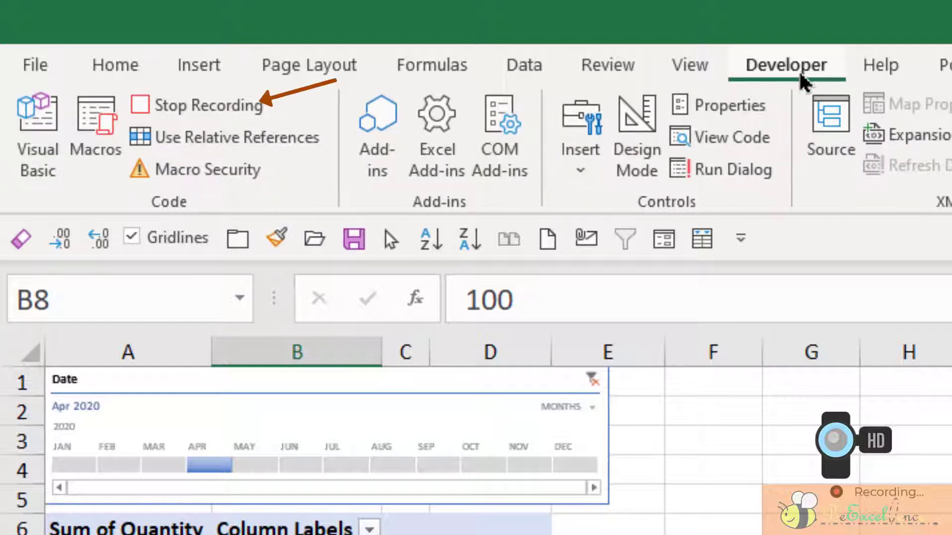
- Stop recording Macro4 and launch the Visual Basic editor
left_click(250, 107)
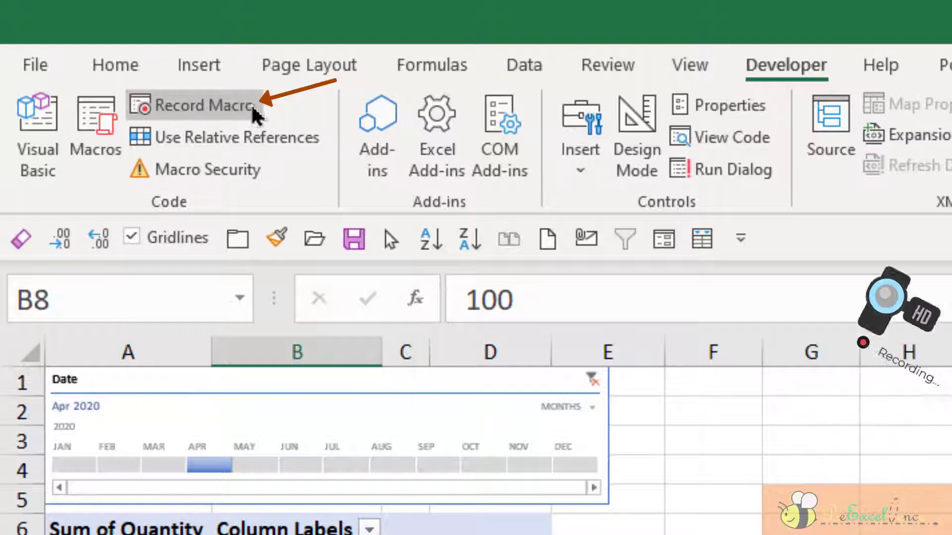
left_click(55, 144)
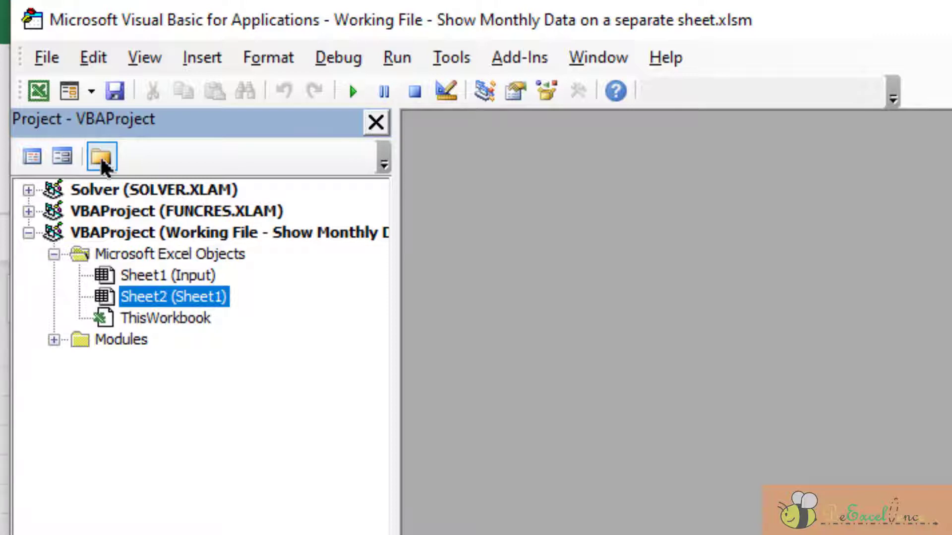
- Show the Project Explorer, expand Modules, and bring up Module1's code
left_click(152, 63)
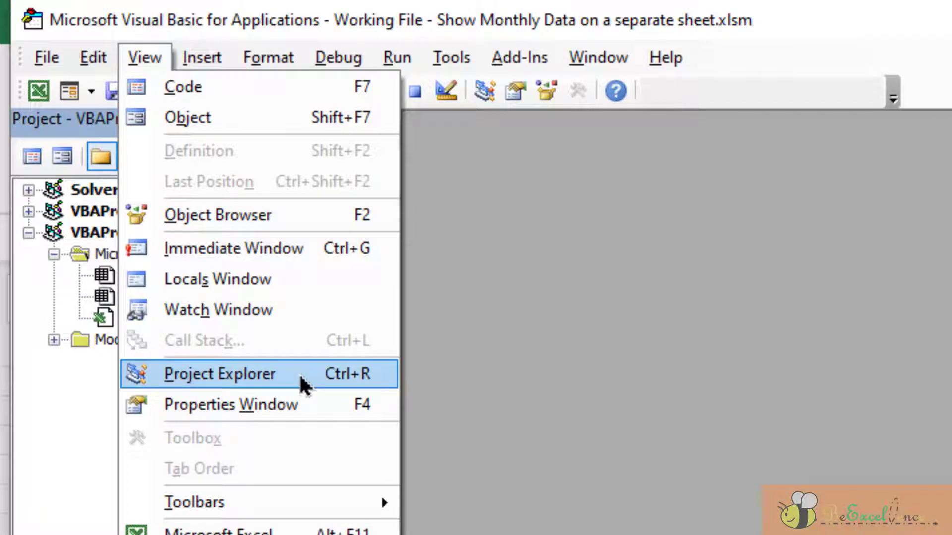
left_click(72, 411)
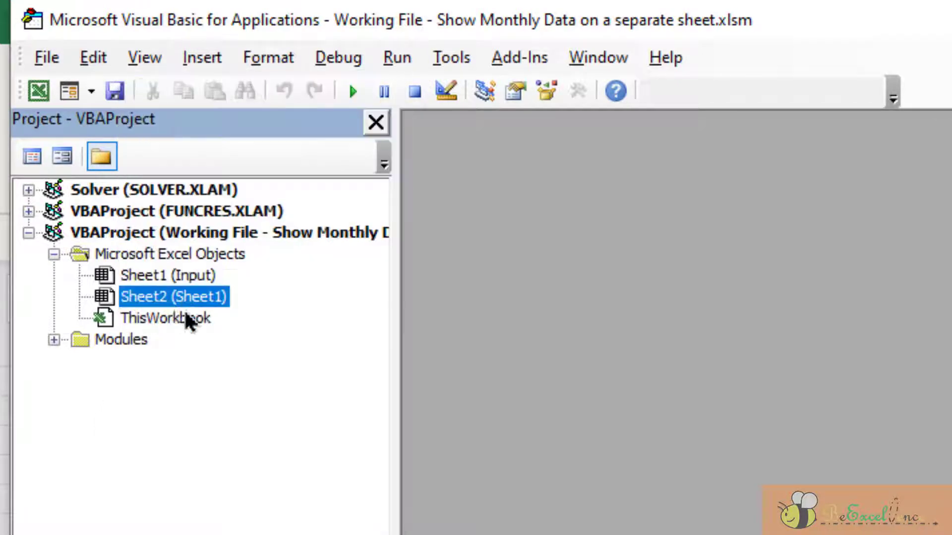
left_click(53, 340)
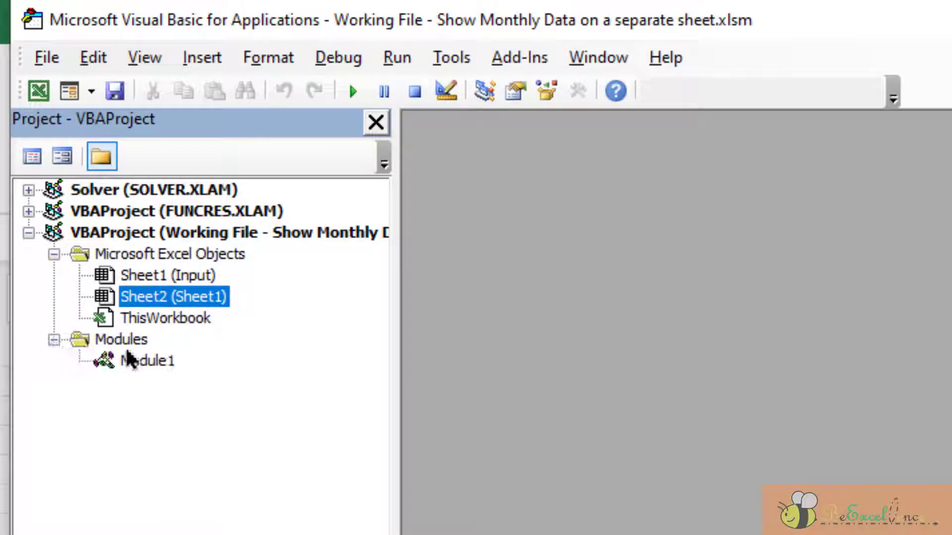
double_click(166, 360)
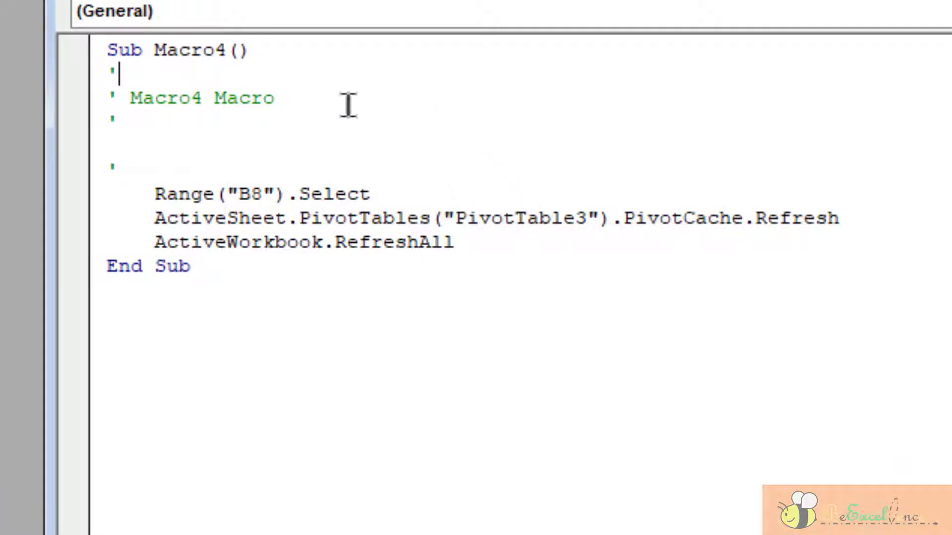
- Review Macro4's recorded code, trying selections around the ActiveWorkbook.RefreshAll line
double_click(194, 50)
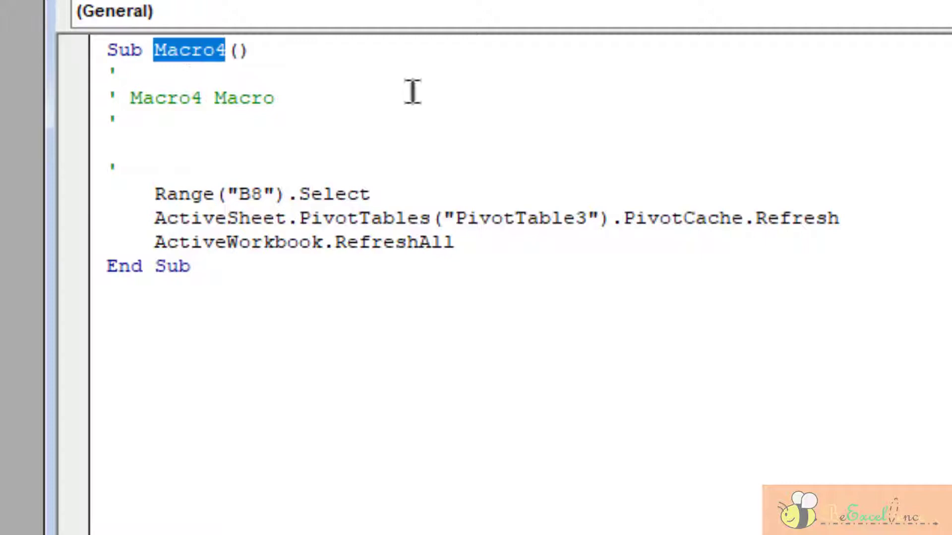
left_click(414, 91)
left_click(542, 241)
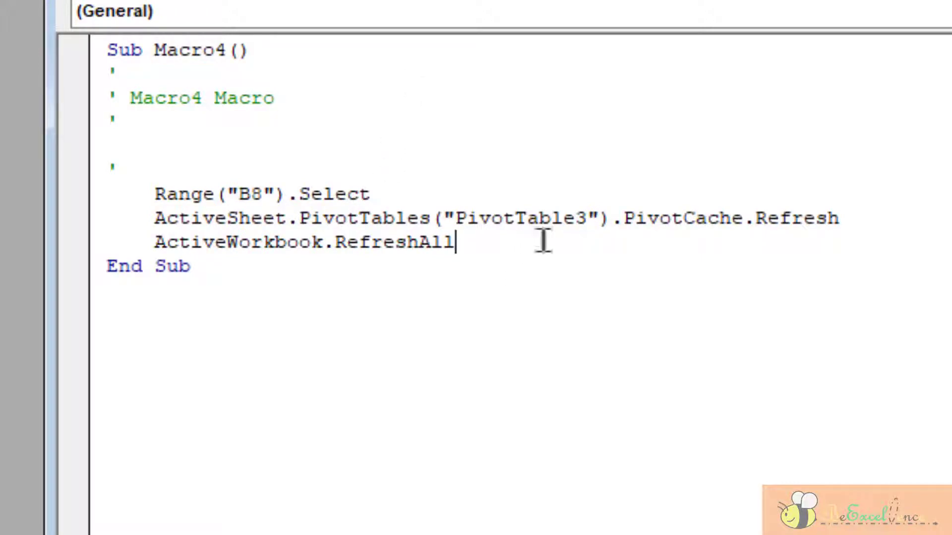
left_click(137, 211)
left_click(366, 242, "shift")
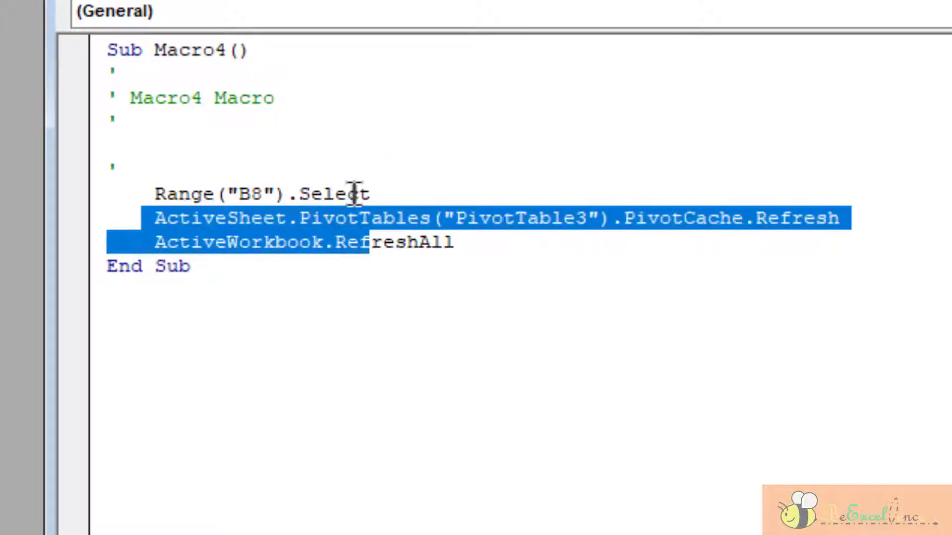
left_click(397, 193)
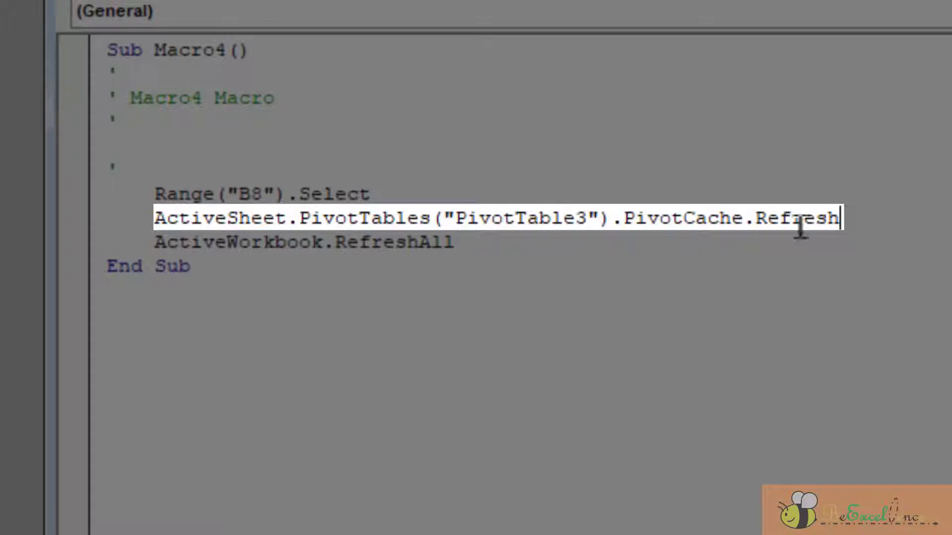
left_click(659, 244)
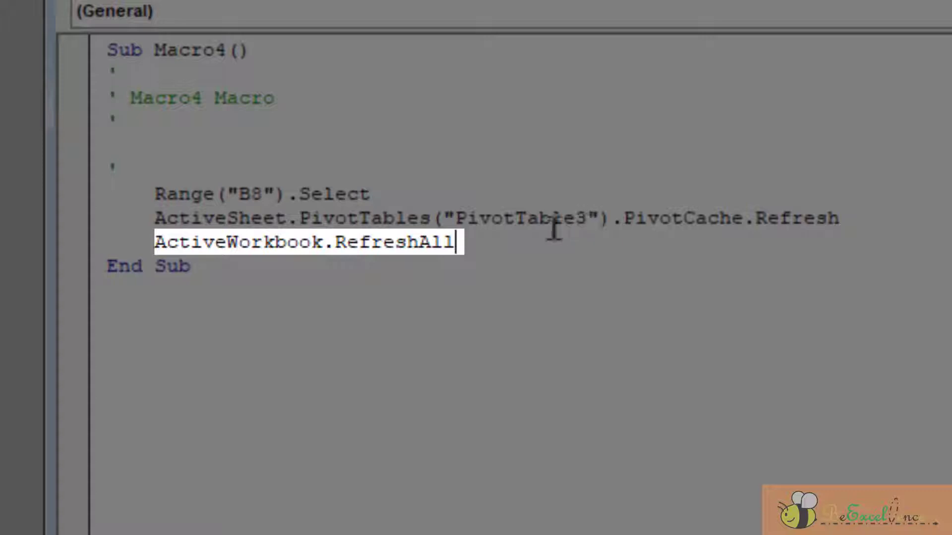
left_click_drag(484, 236, 110, 244)
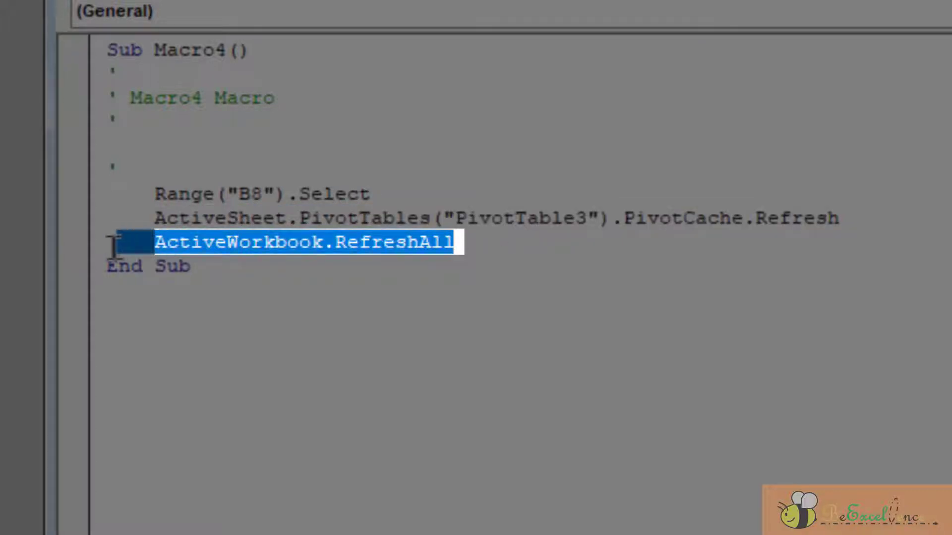
left_click(493, 282)
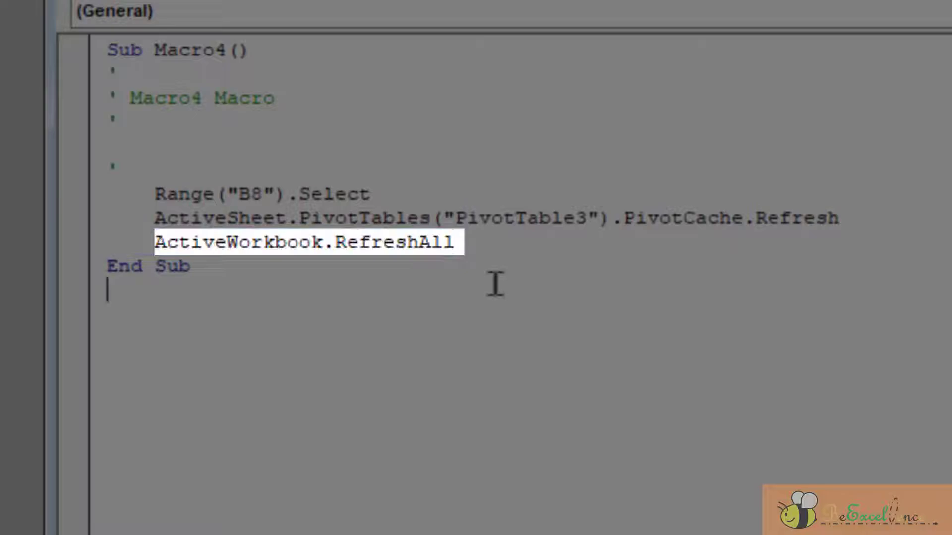
left_click_drag(495, 258, 462, 248)
left_click(163, 239)
left_click(510, 251)
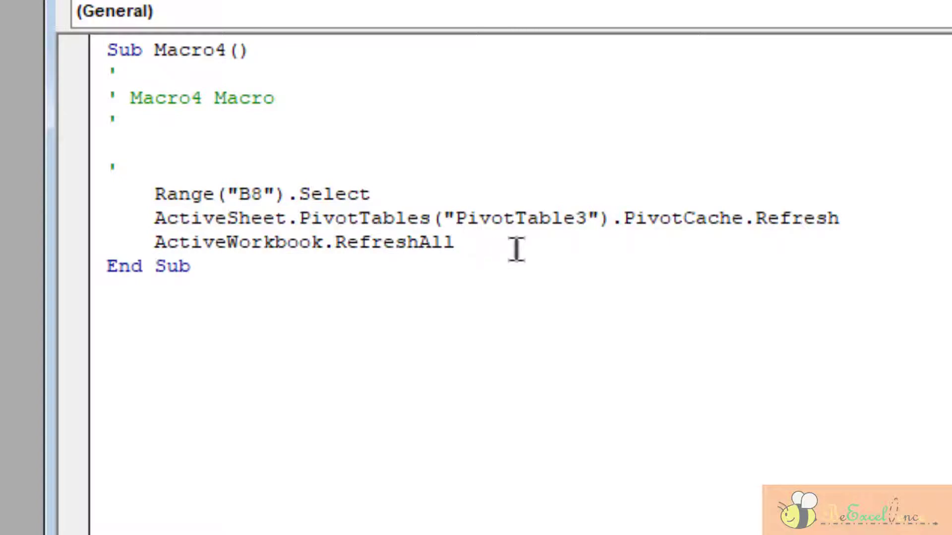
- Inspect the PivotTable3 refresh line, then copy the ActiveWorkbook.RefreshAll line
left_click(842, 216)
left_click_drag(865, 217, 153, 218)
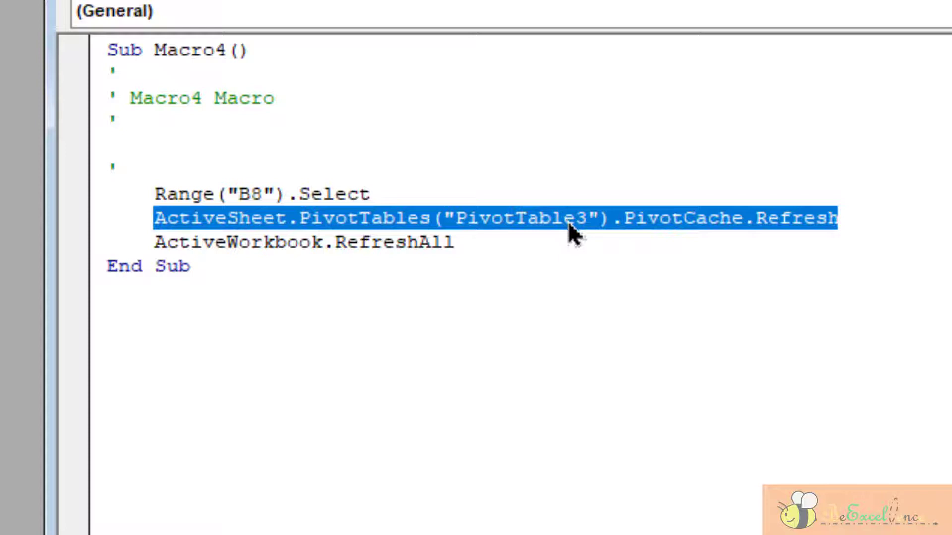
left_click(493, 242)
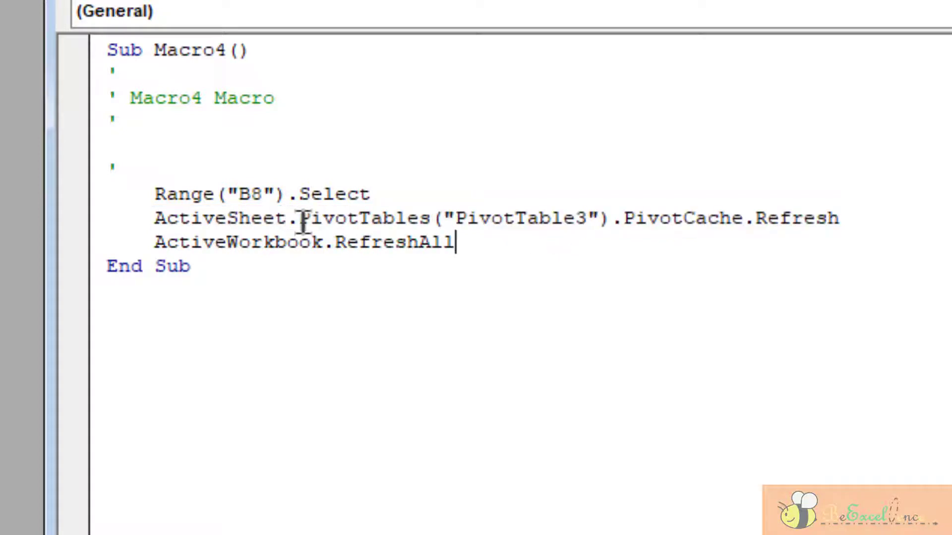
left_click_drag(303, 219, 153, 218)
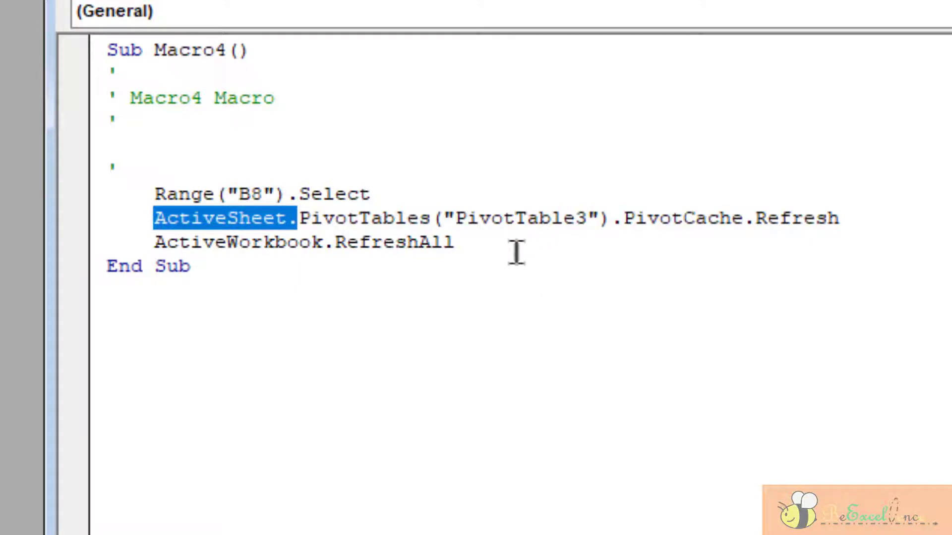
left_click(535, 240)
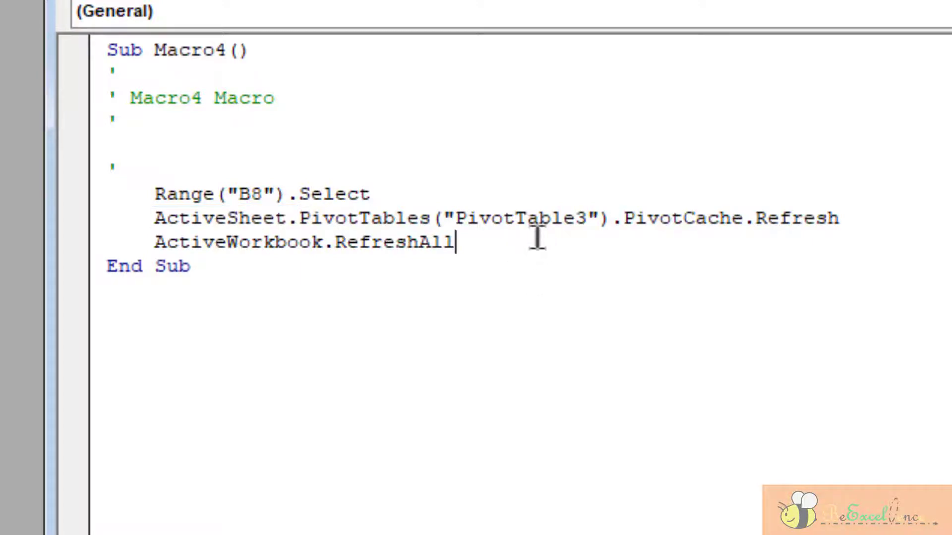
left_click_drag(600, 220, 454, 219)
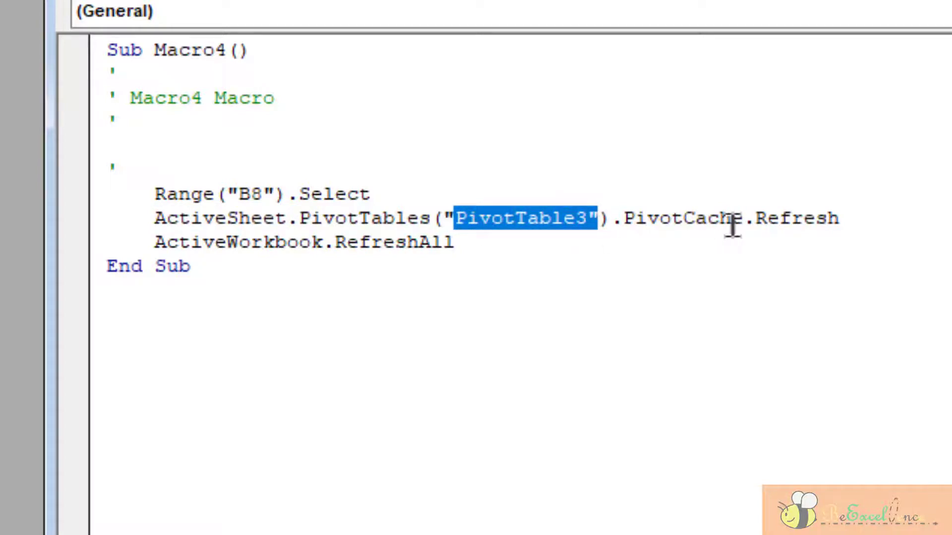
left_click(537, 250)
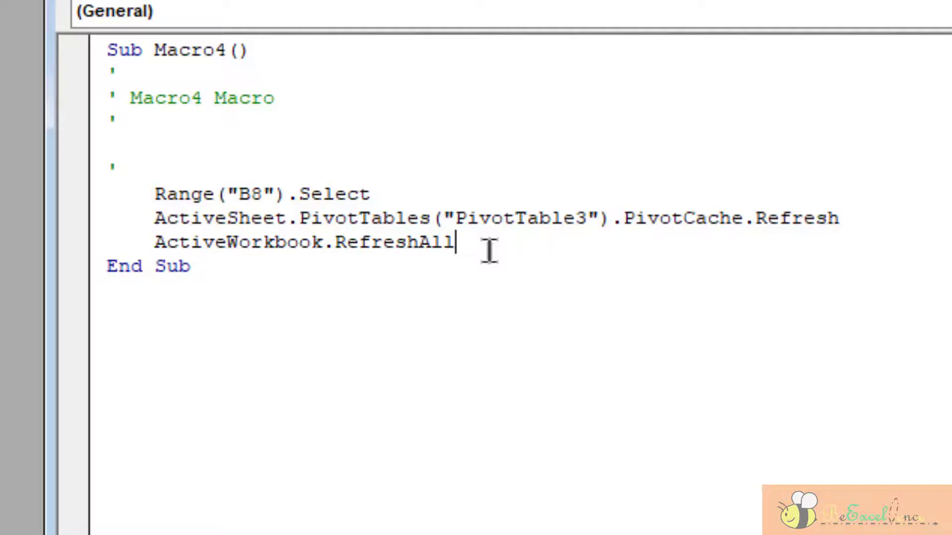
left_click_drag(492, 250, 80, 255)
key("ctrl+c")
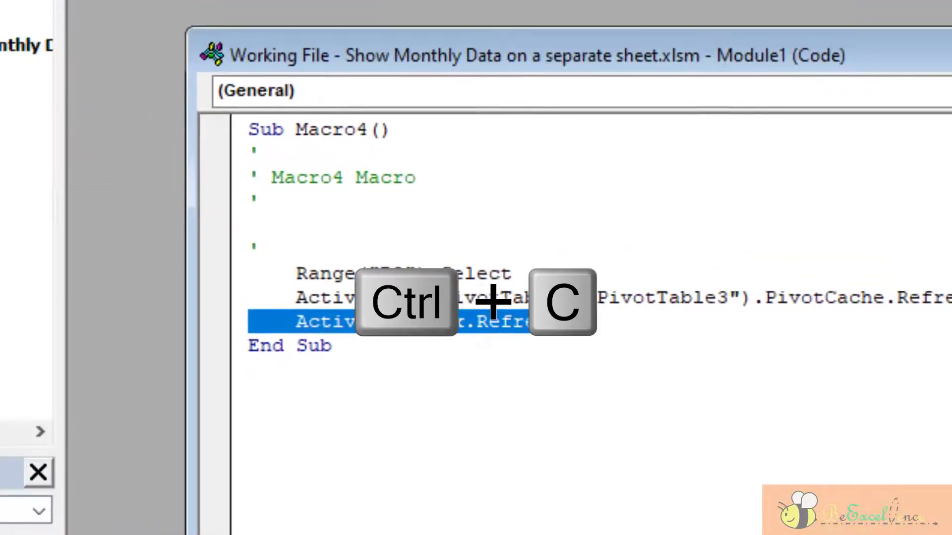
- Bring up Sheet2's code window and position it over Module1
left_click(198, 319)
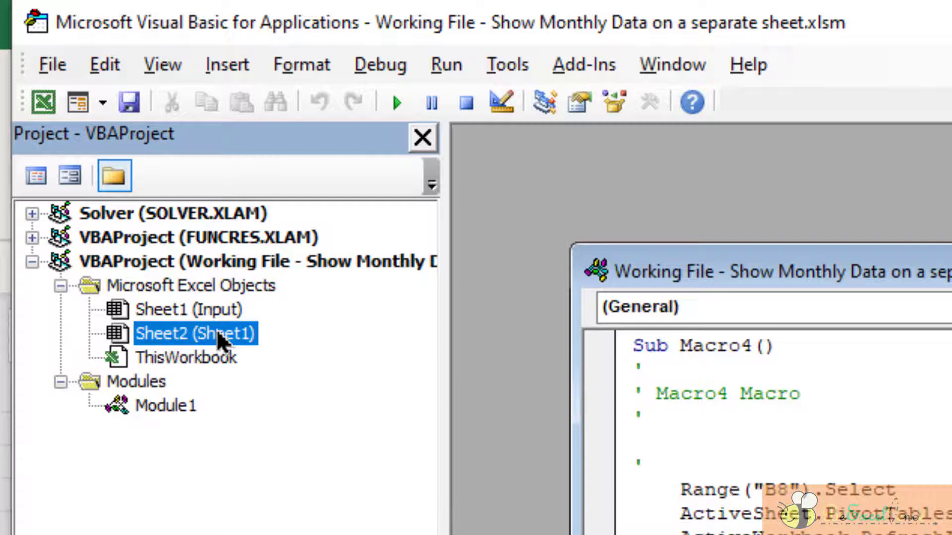
double_click(230, 334)
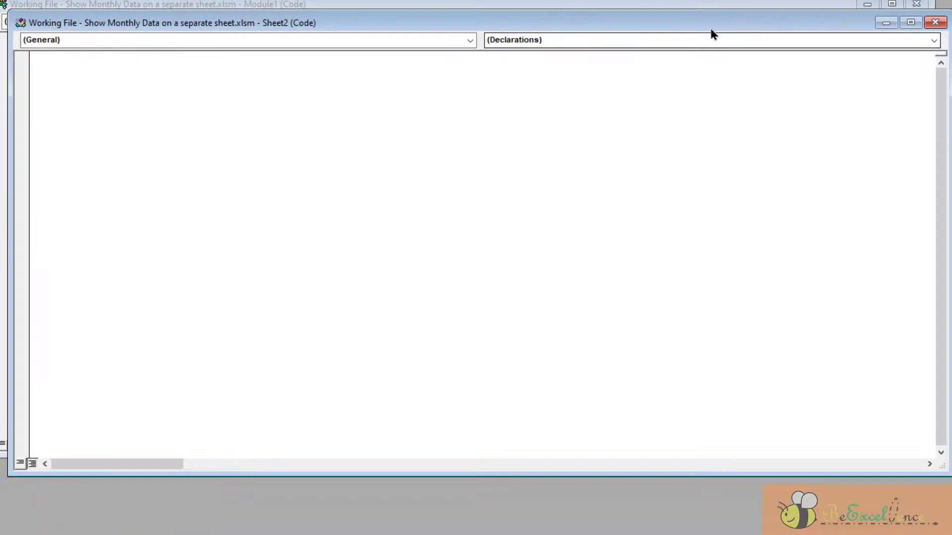
left_click_drag(711, 29, 752, 98)
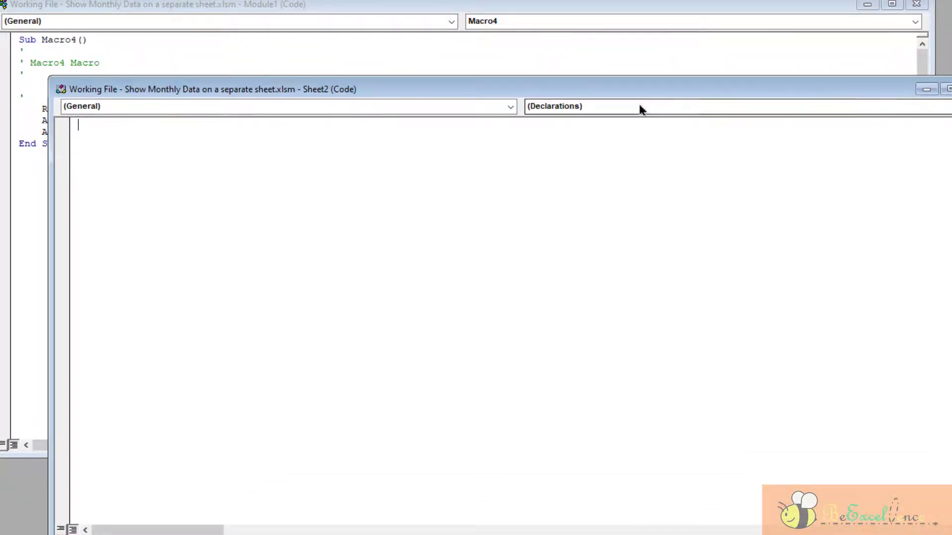
- Add a Worksheet_Activate procedure containing ActiveWorkbook.RefreshAll and delete the SelectionChange stub
left_click(510, 107)
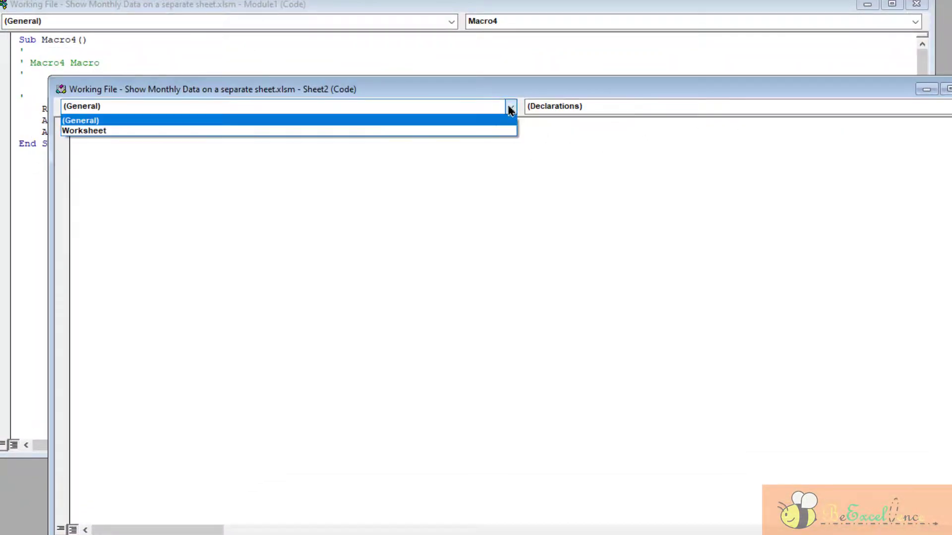
left_click(457, 130)
left_click(931, 75)
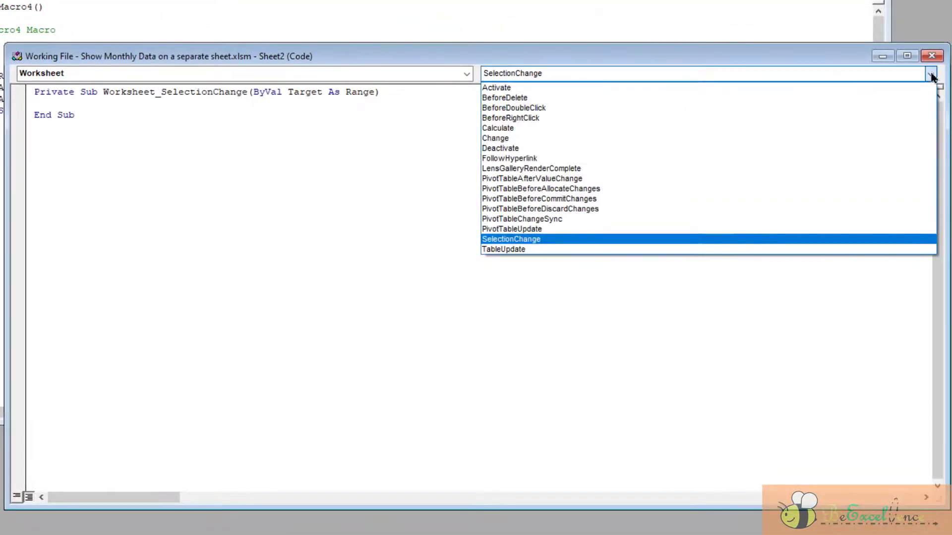
left_click(669, 88)
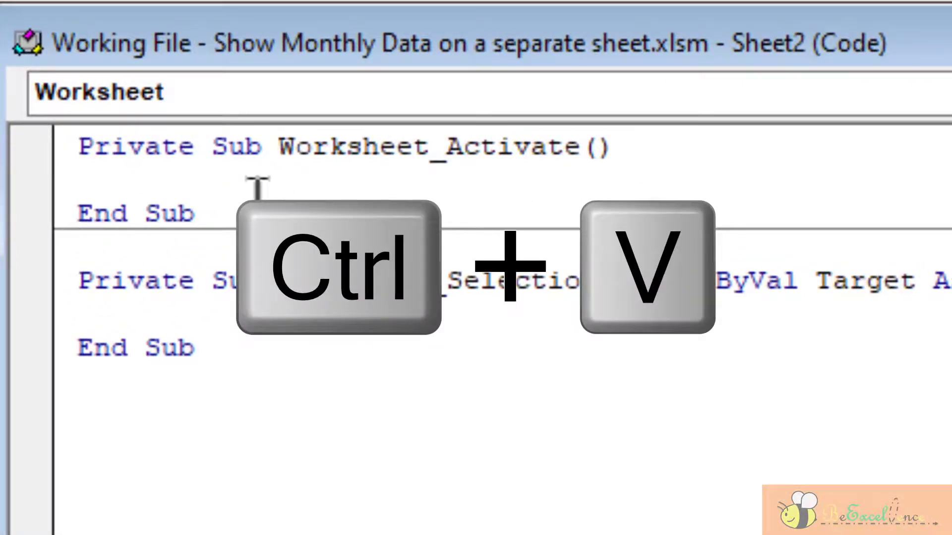
key("ctrl+v")
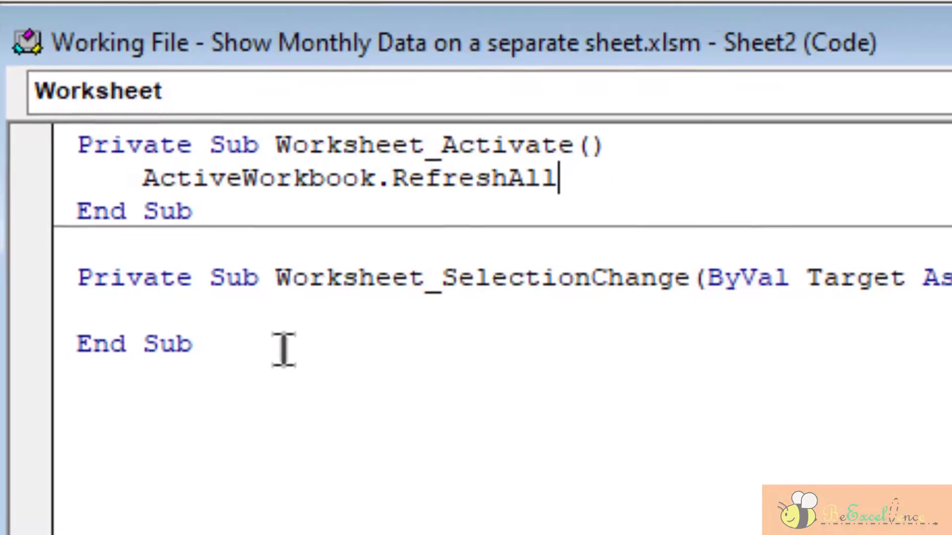
left_click_drag(194, 348, 12, 282)
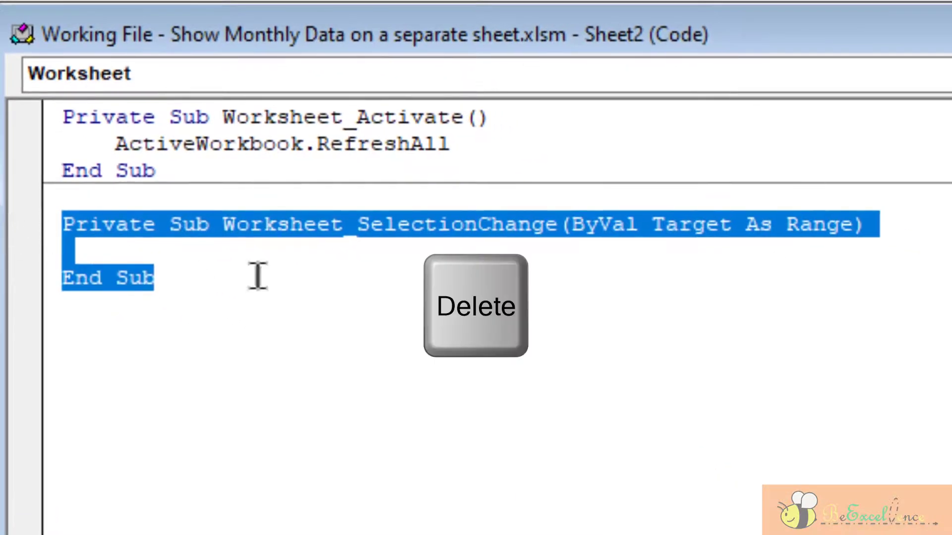
key("Delete")
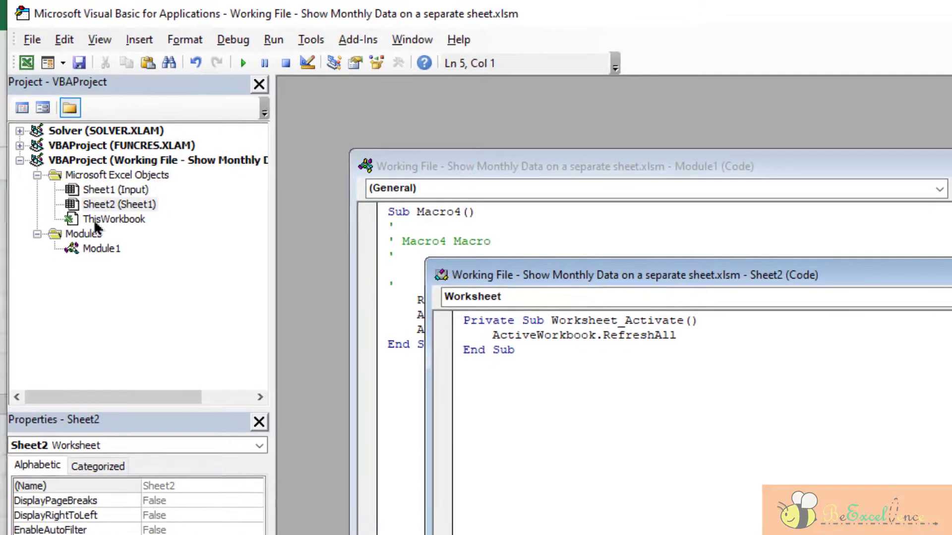
- Remove Module1 without exporting, then close the Sheet2 code window and the VBA editor
left_click(78, 322)
right_click(100, 247)
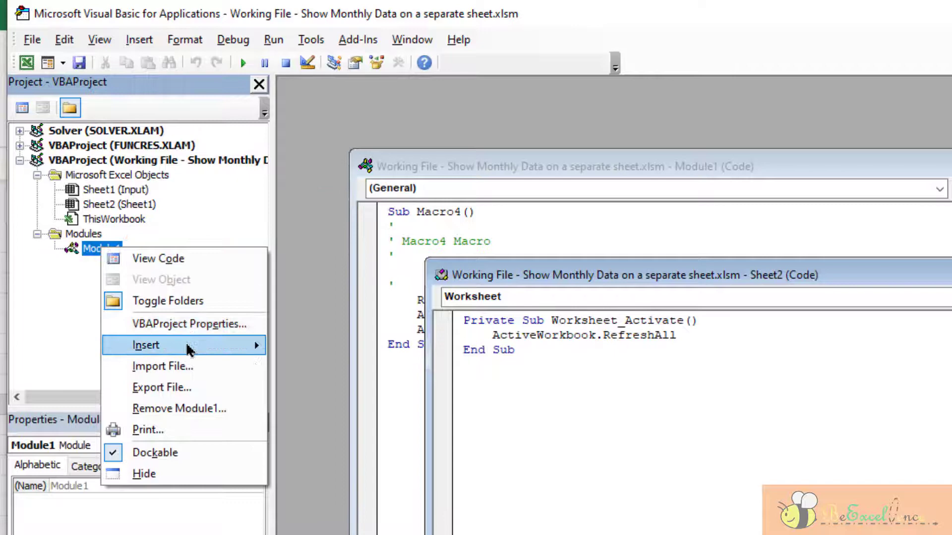
mouse_move(188, 348)
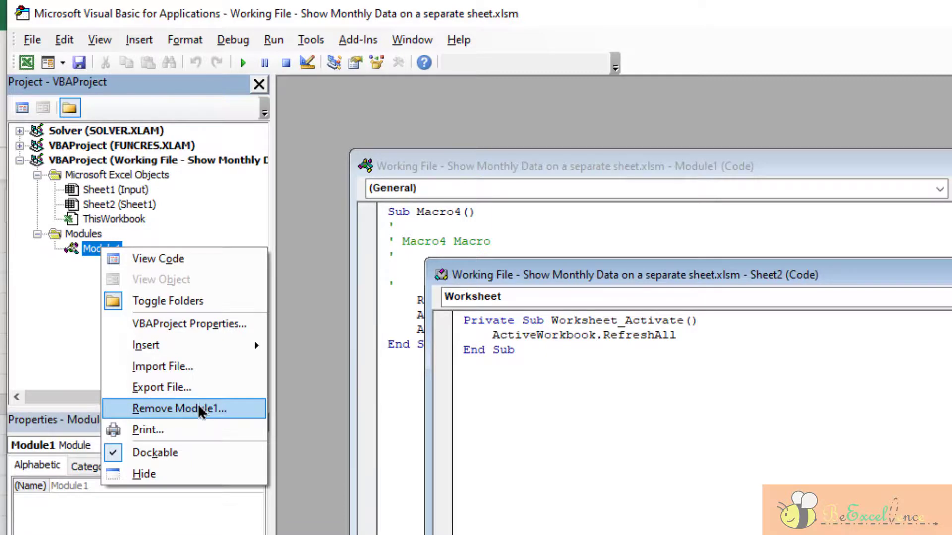
left_click(201, 409)
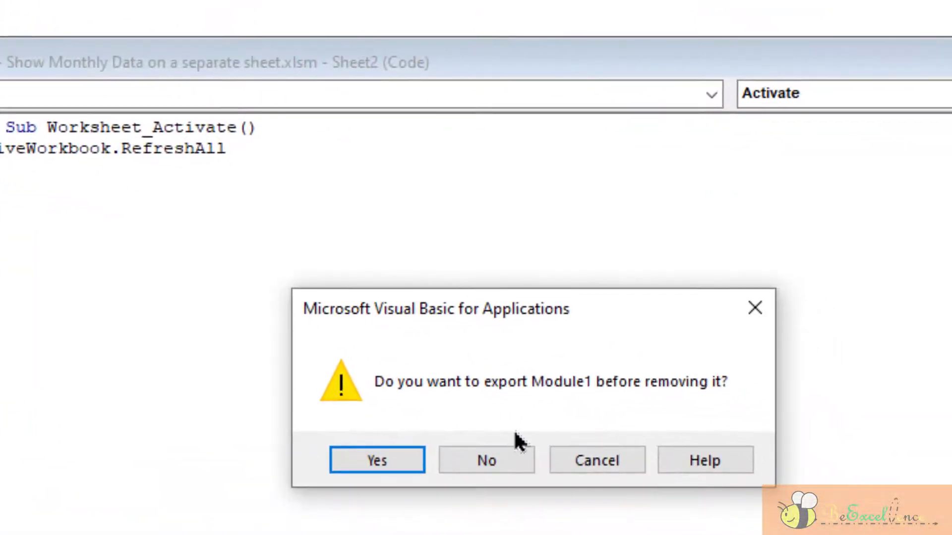
left_click(507, 461)
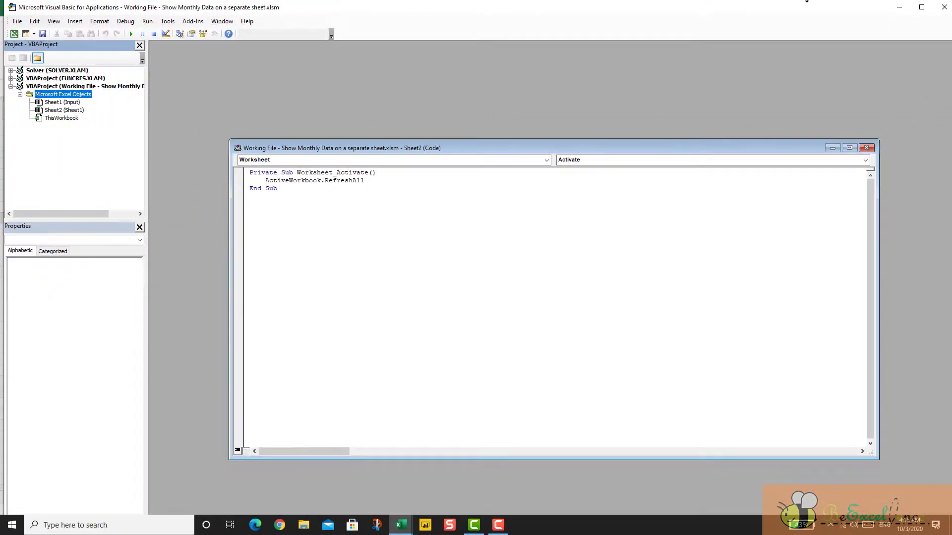
left_click(866, 148)
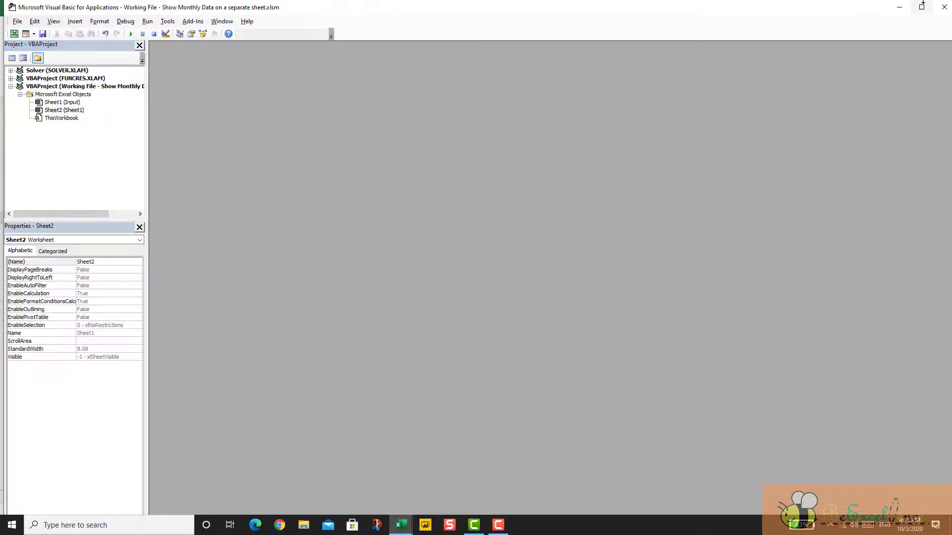
left_click(944, 7)
- On Input, drag the May and June records from A108:C111 up to A105:C108, then return to Sheet1
left_click(253, 346)
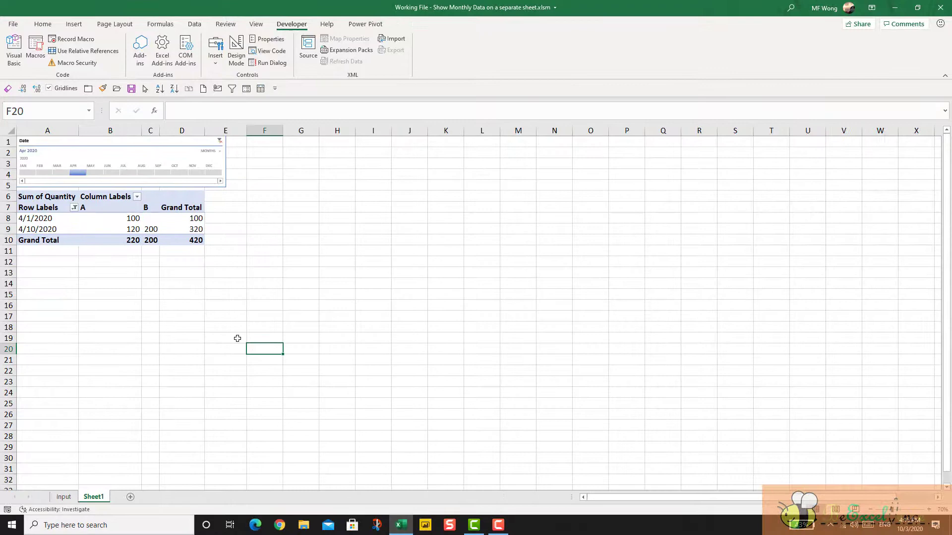
left_click(64, 497)
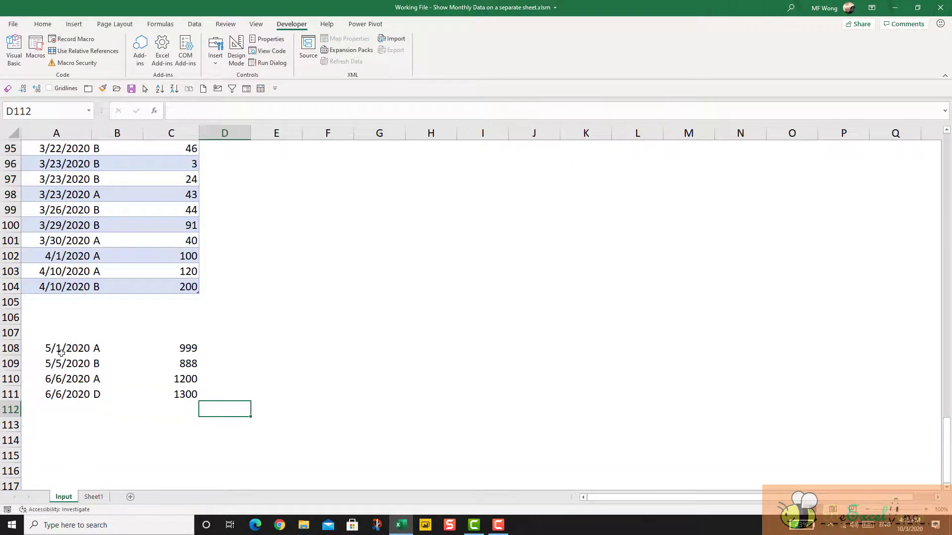
left_click_drag(62, 348, 181, 394)
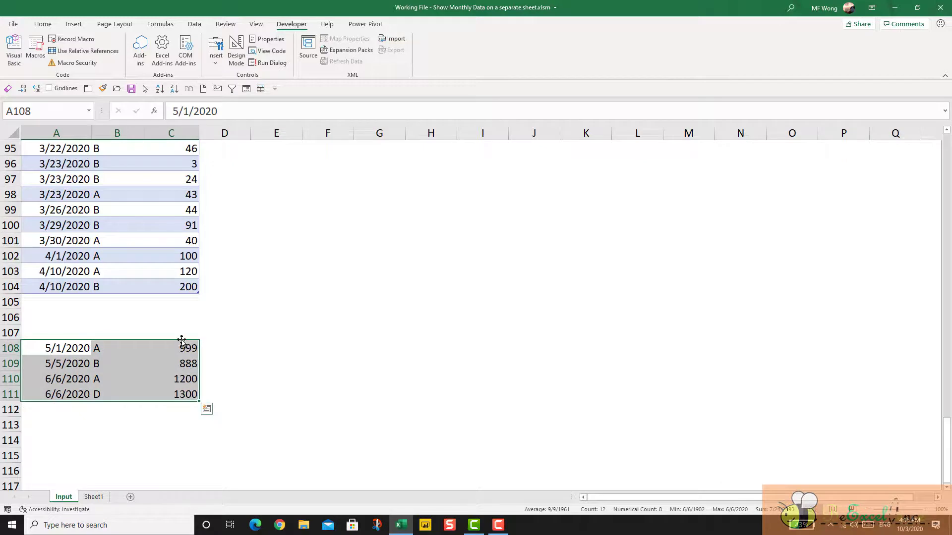
left_click_drag(181, 339, 179, 301)
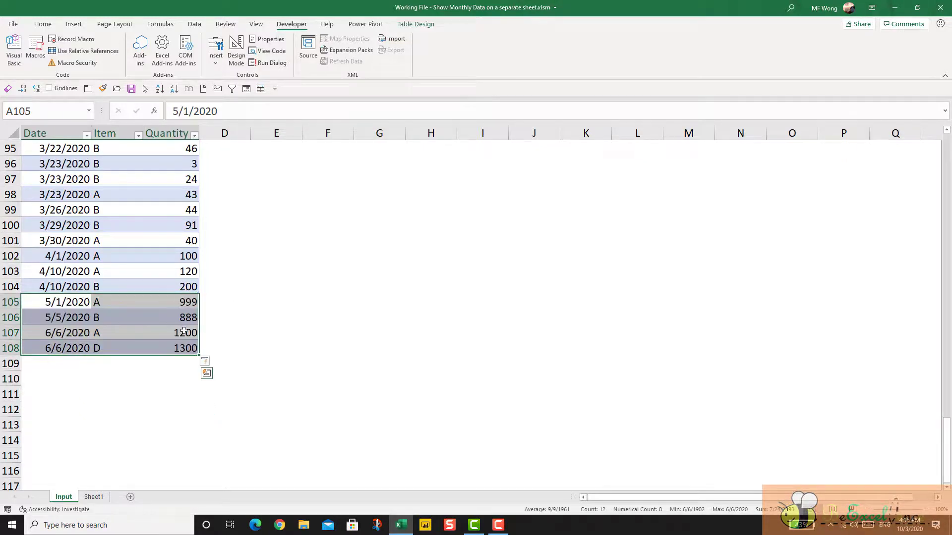
left_click(92, 497)
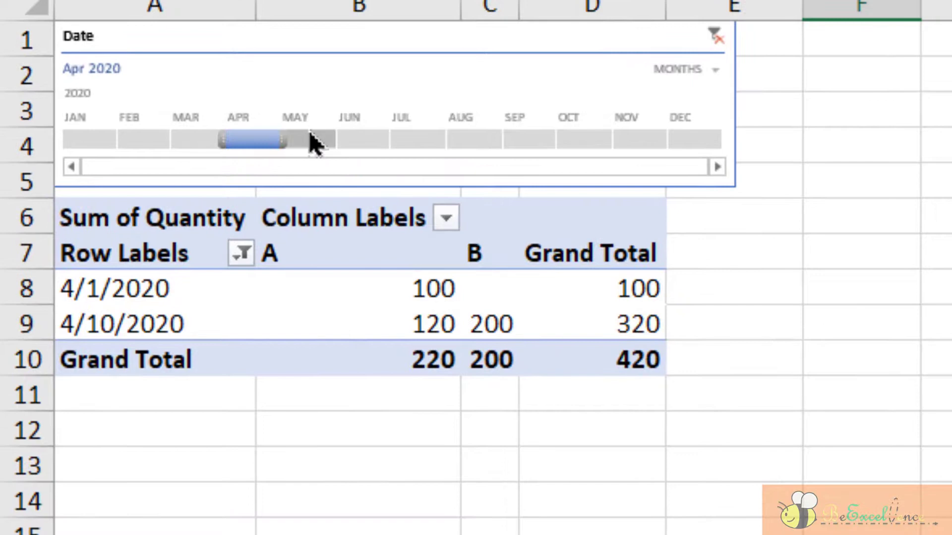
- Test the month timeline: filter May 2020, step back to January, then span January–March
left_click(313, 143)
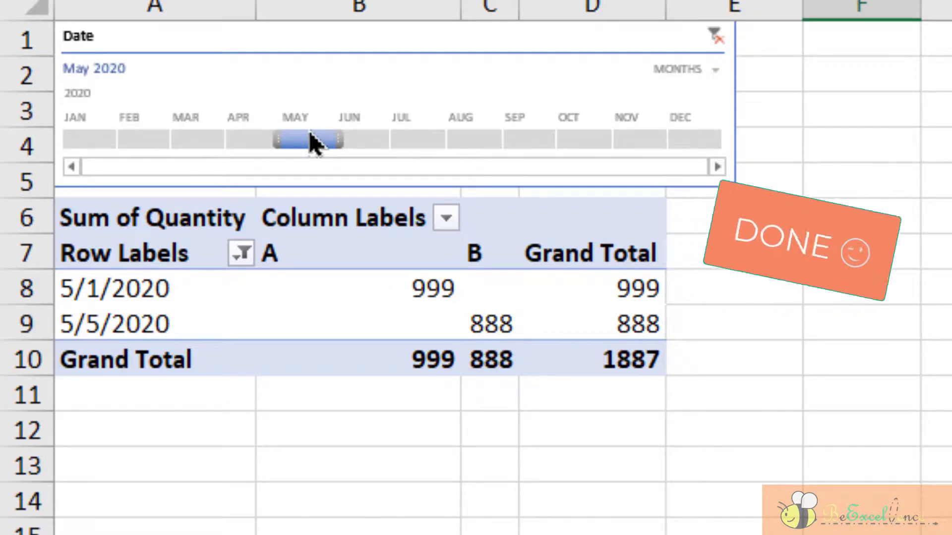
left_click(239, 140)
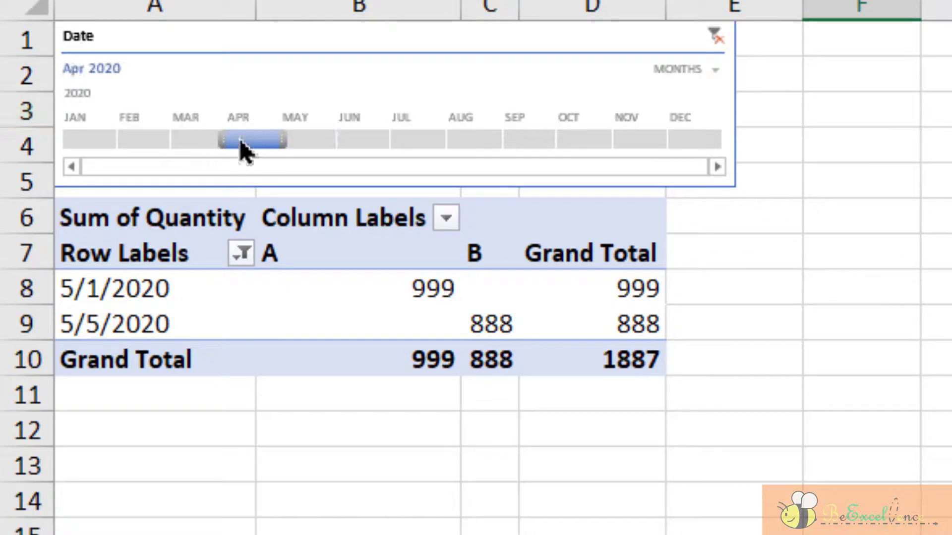
left_click(188, 140)
left_click(151, 141)
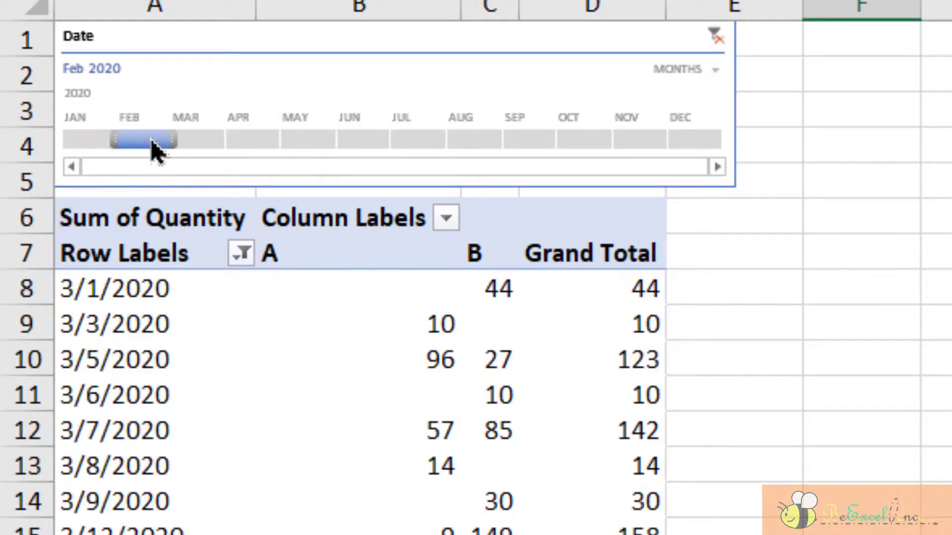
left_click(94, 142)
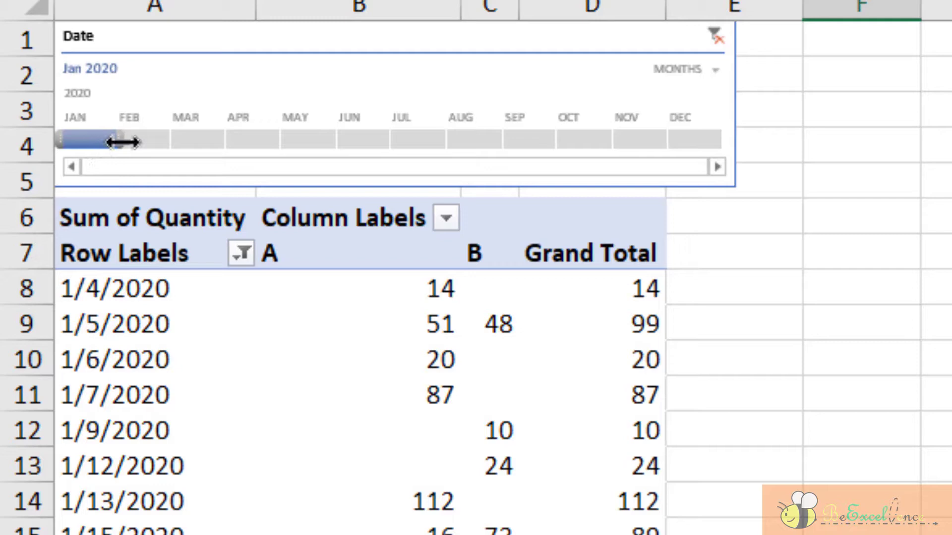
left_click_drag(121, 142, 240, 145)
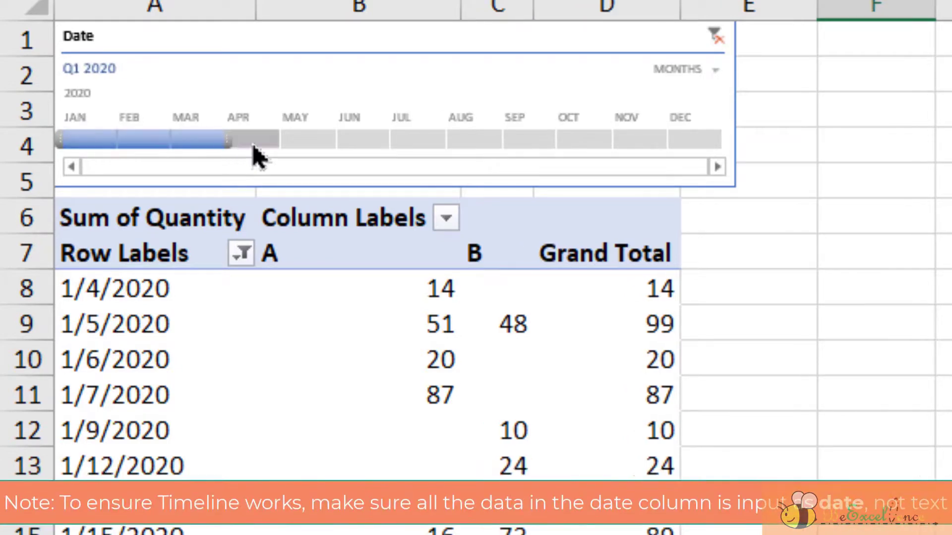
- Switch the timeline to quarters and filter the third, then second quarter
left_click(689, 75)
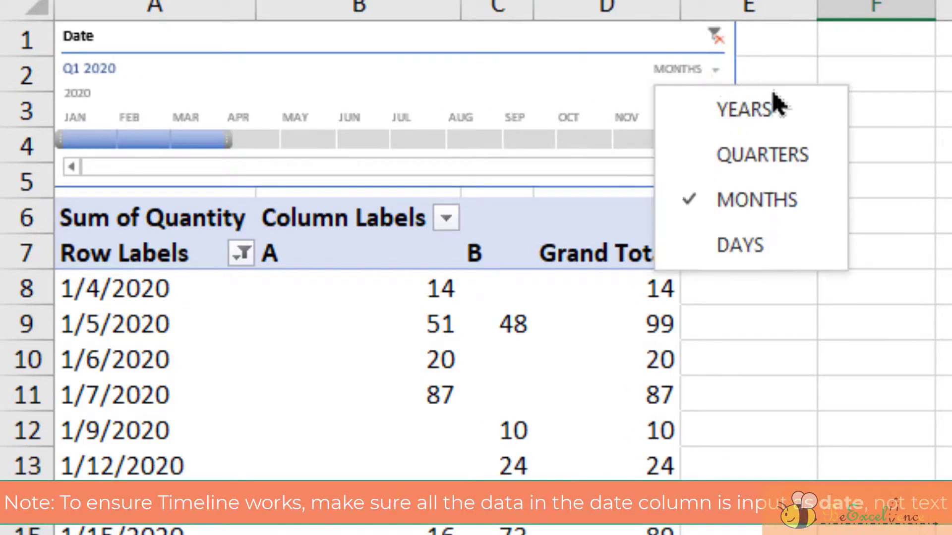
left_click(795, 155)
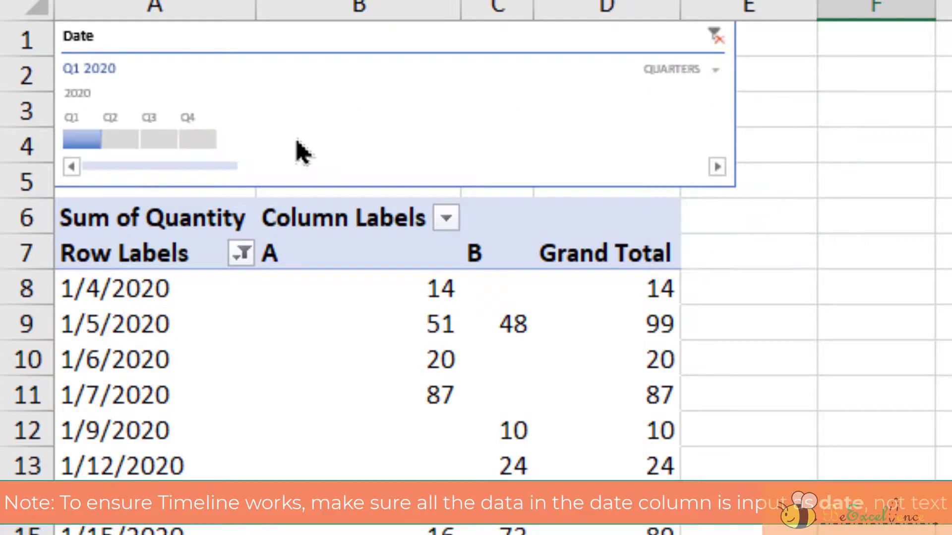
left_click(171, 140)
left_click(121, 140)
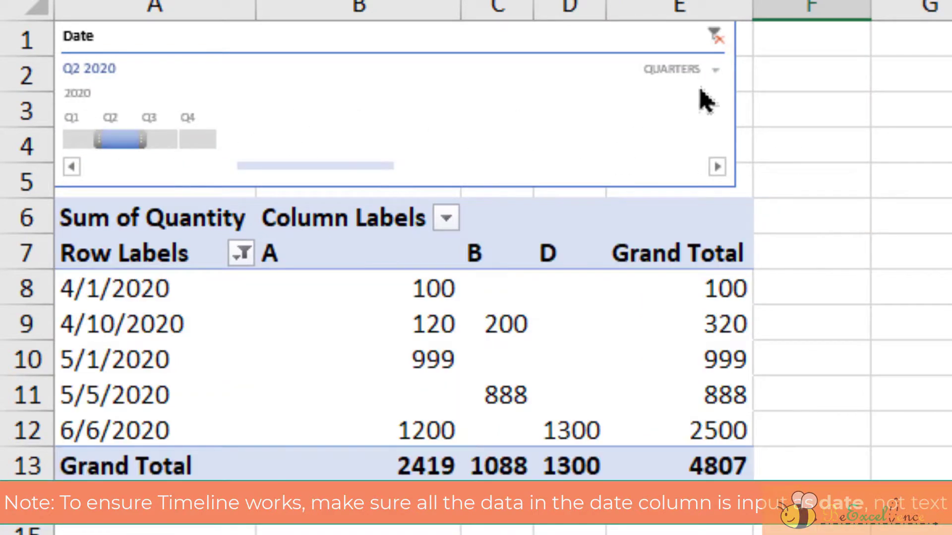
- Switch the timeline to days and select Mar 30 through Apr 5, 2020
left_click(718, 70)
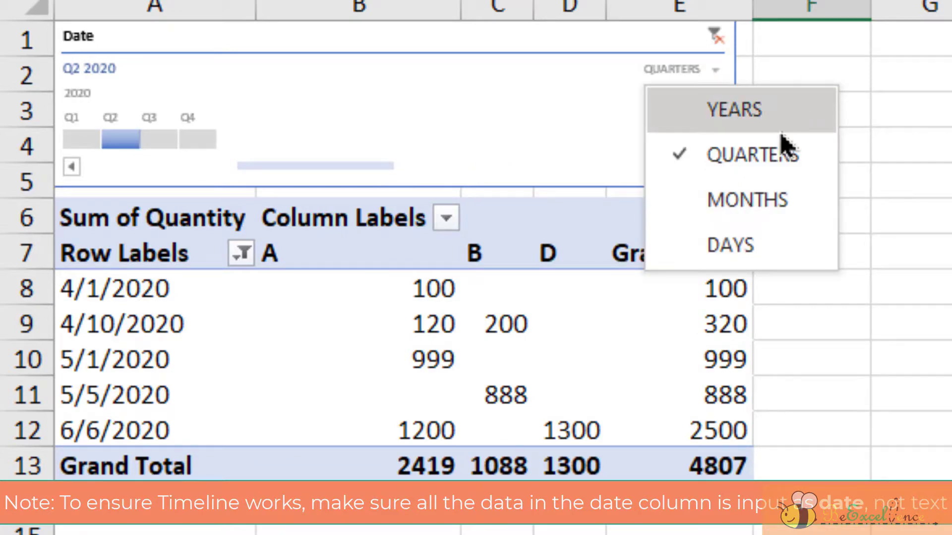
left_click(717, 253)
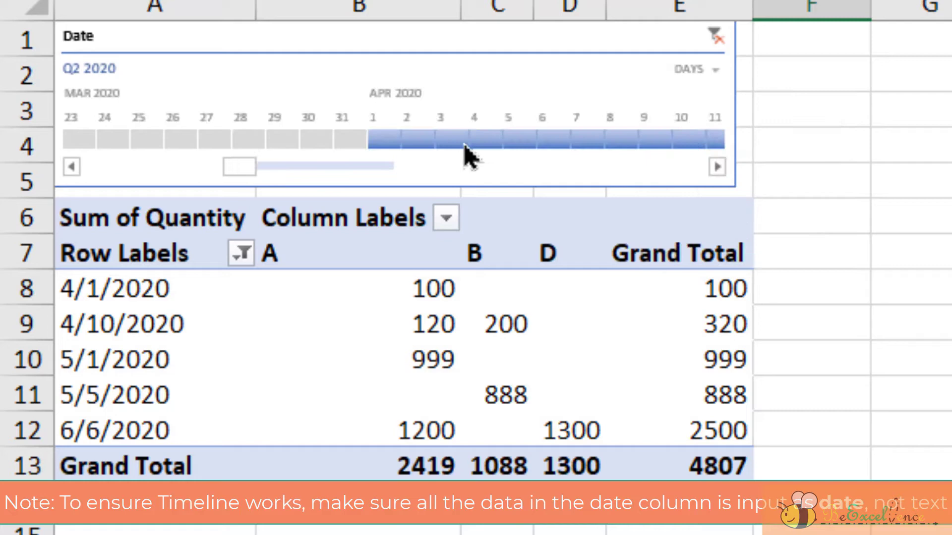
left_click_drag(305, 145, 437, 143)
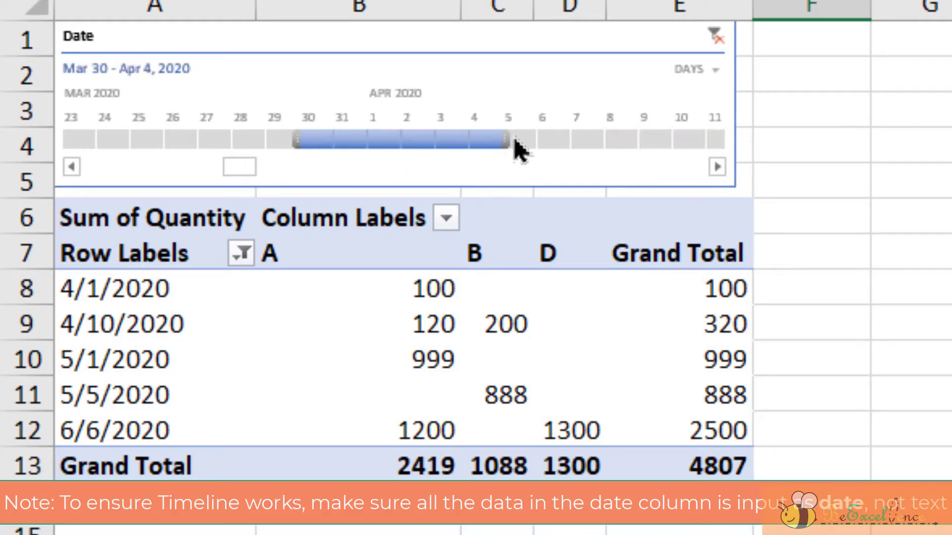
left_click_drag(514, 140, 518, 141)
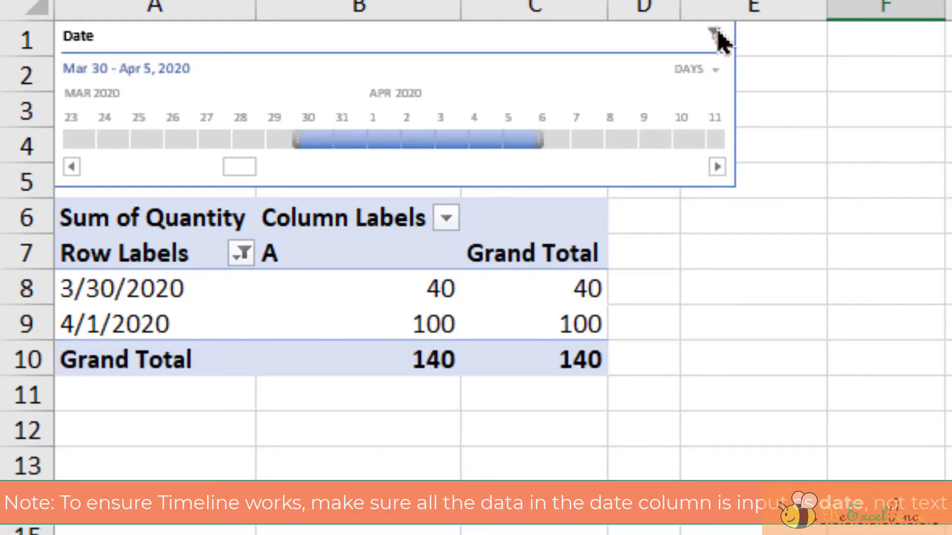